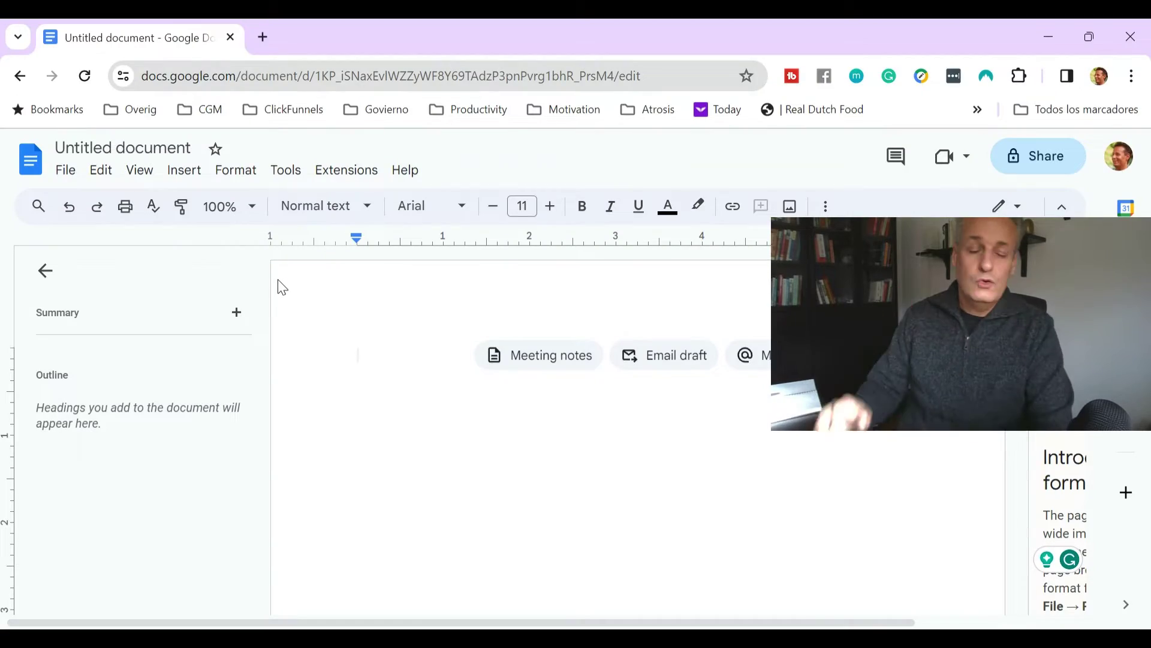
Open the page setup of the blank document and view the available paper sizes
click(75, 175)
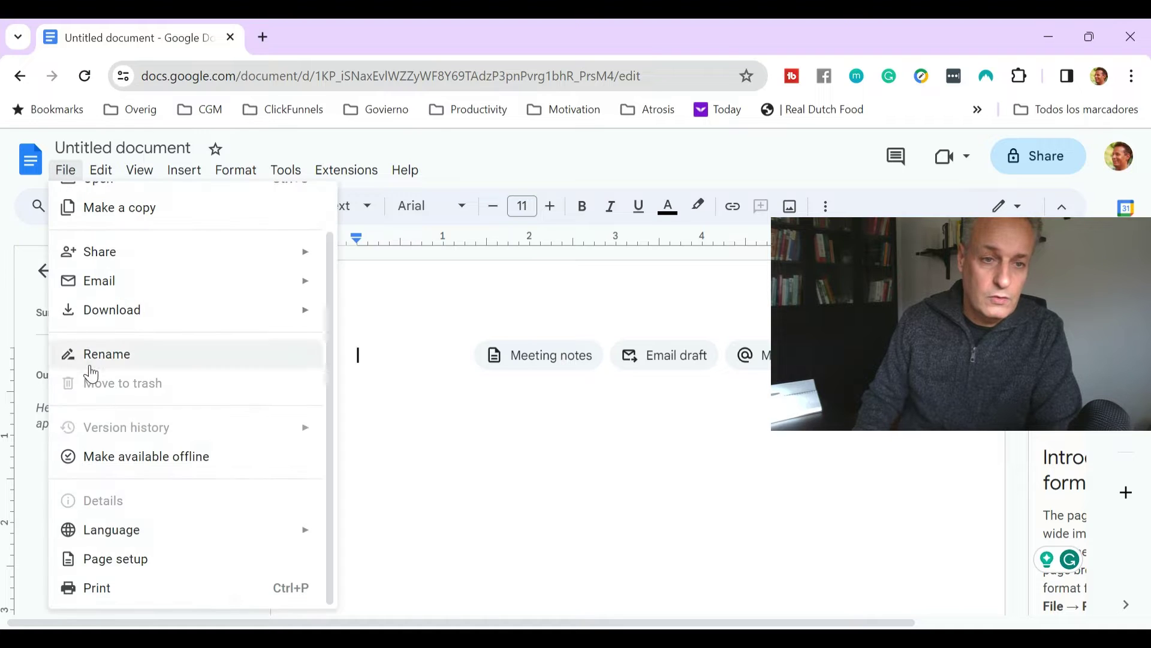
click(122, 561)
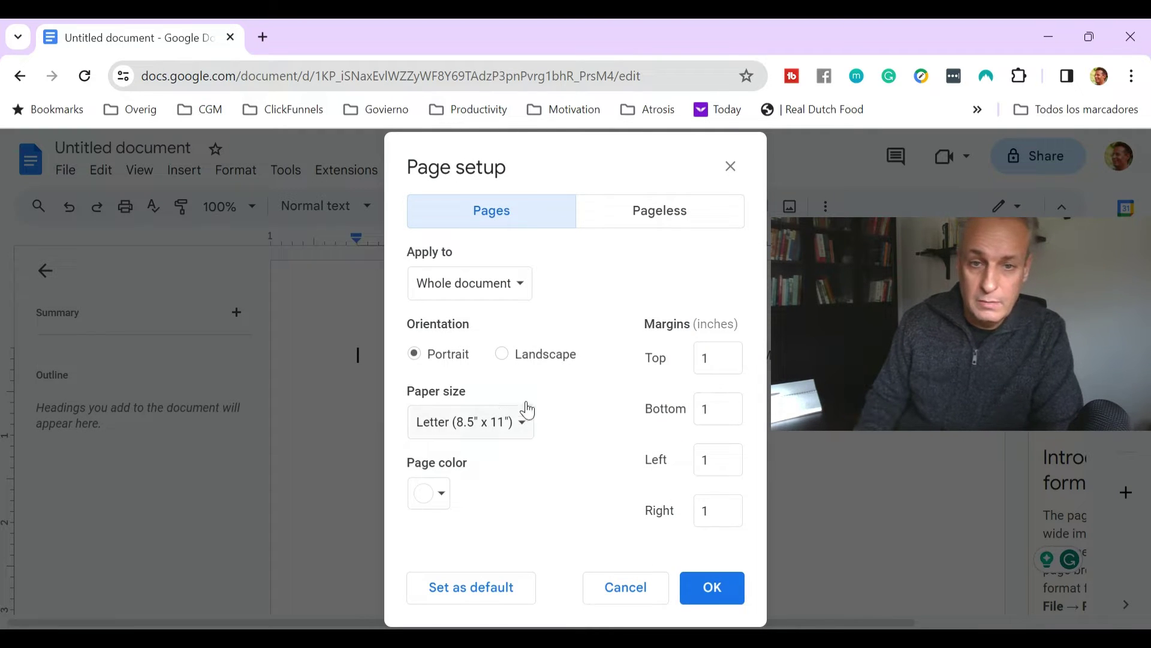
click(521, 430)
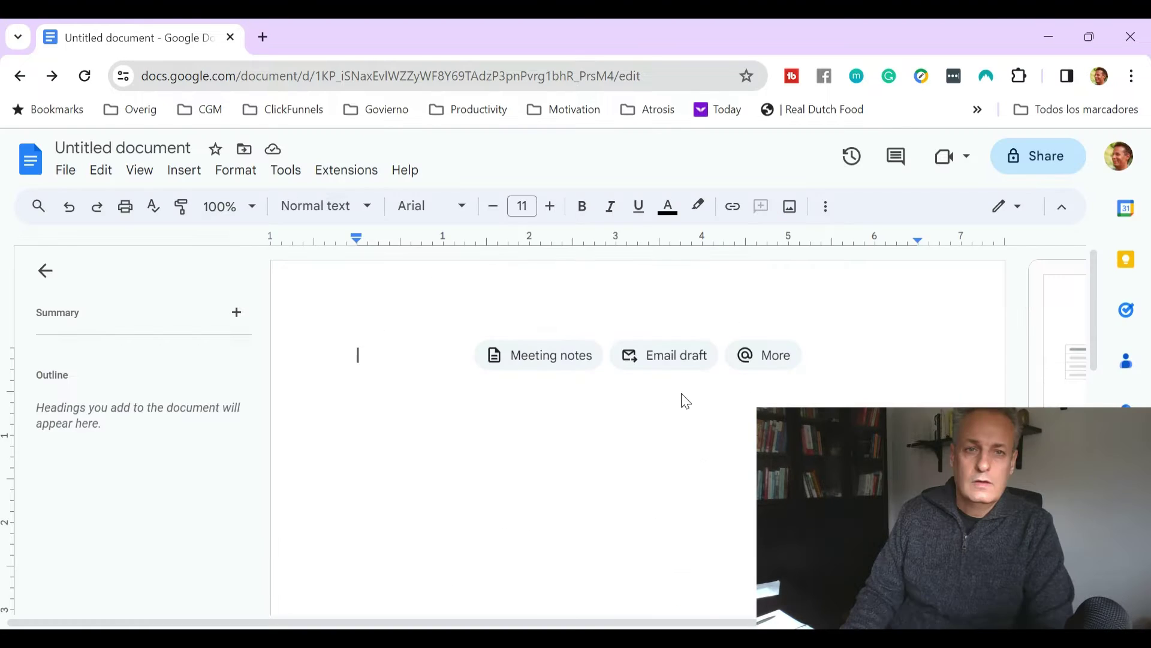
Search the Google Workspace Marketplace for the Page Sizer add-on
click(353, 177)
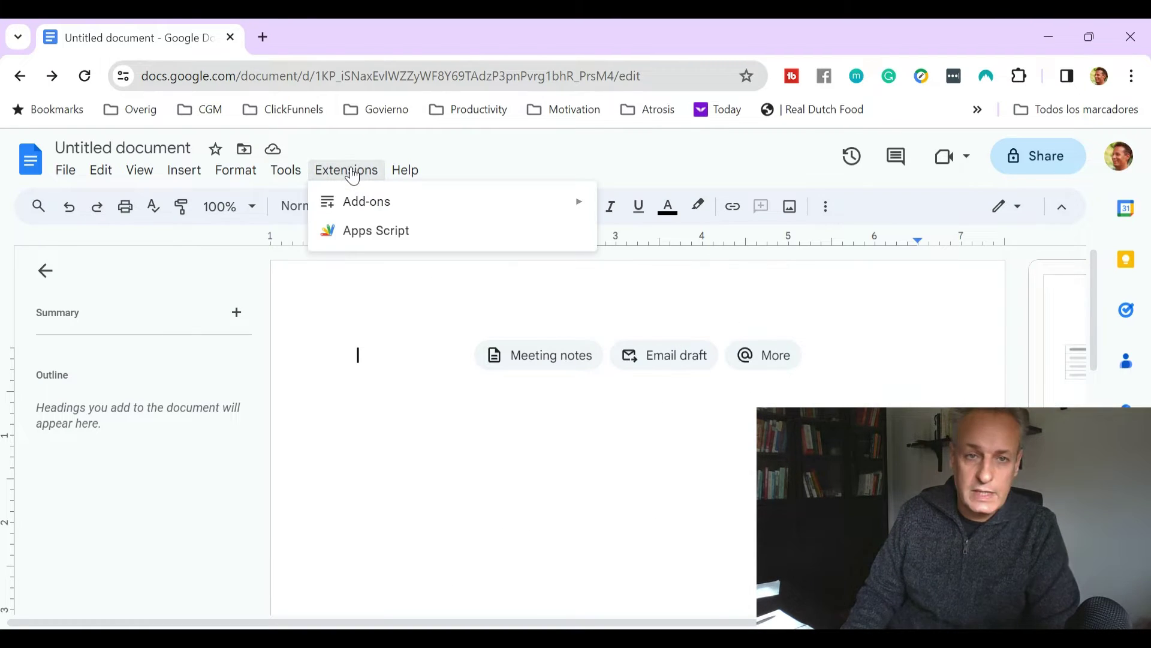
mouse_move(367, 205)
click(656, 220)
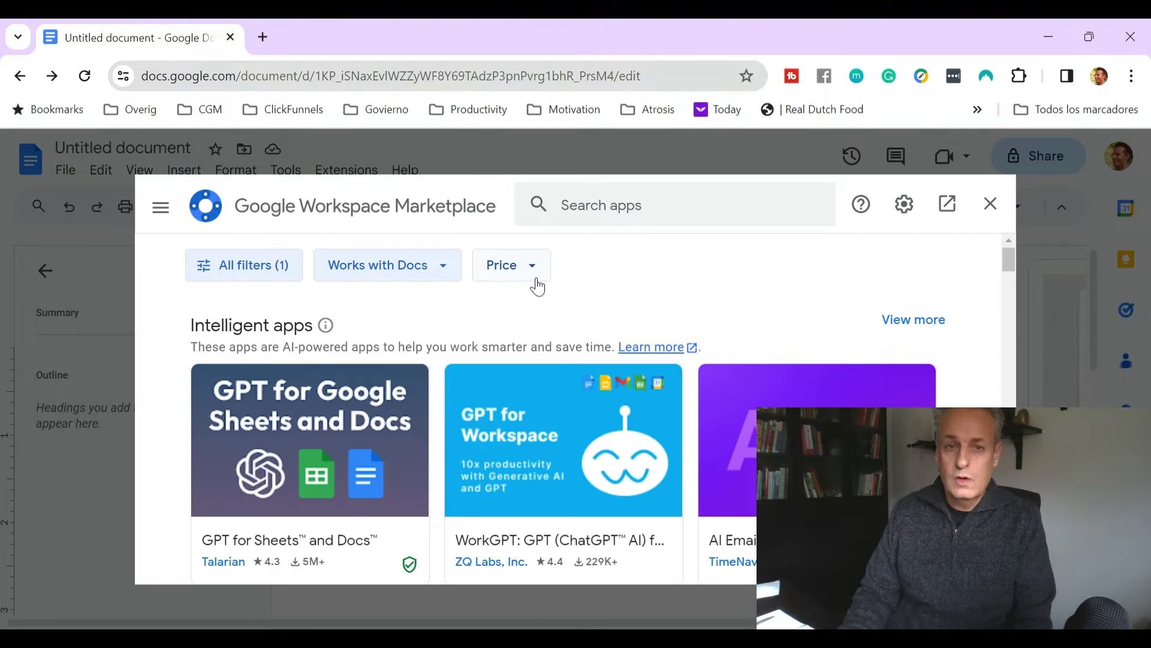
click(602, 205)
text(Page Sizer)
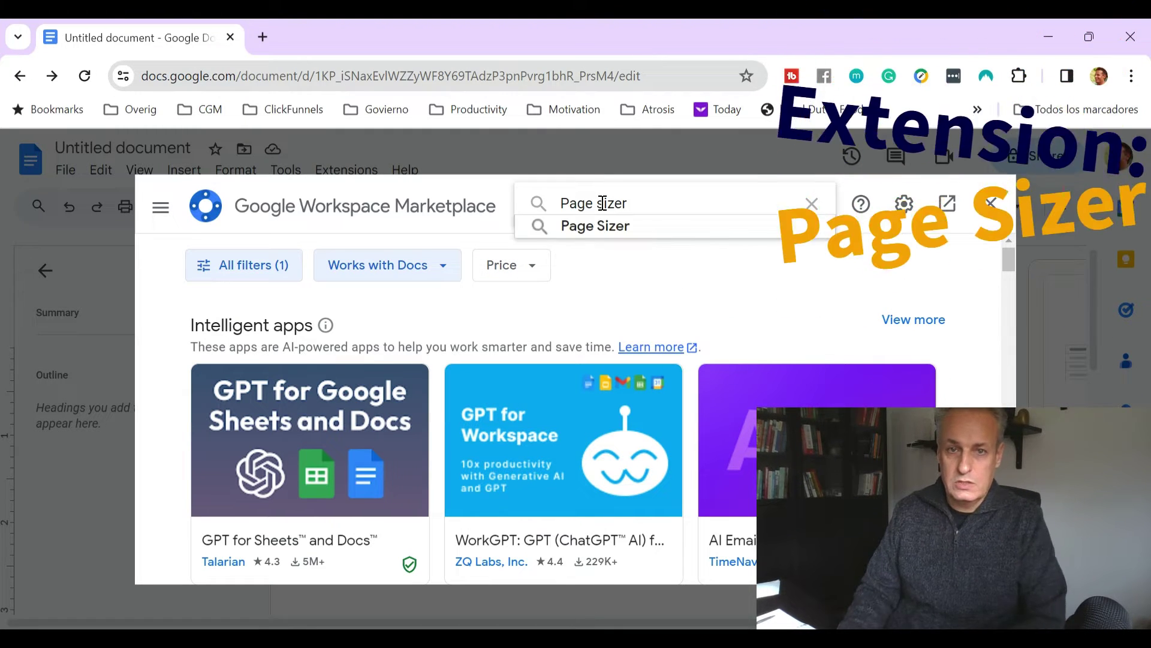
click(603, 227)
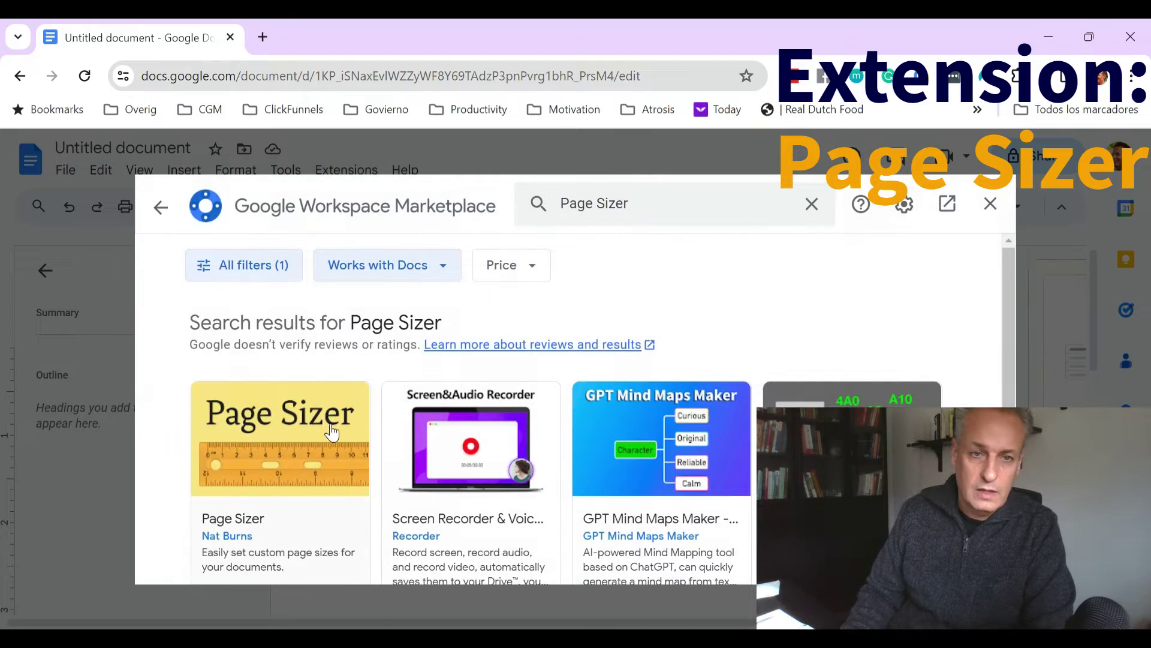
Open the Page Sizer add-on's page from the search results and start installing it
scroll(332, 432, down, 3)
scroll(329, 432, up, 3)
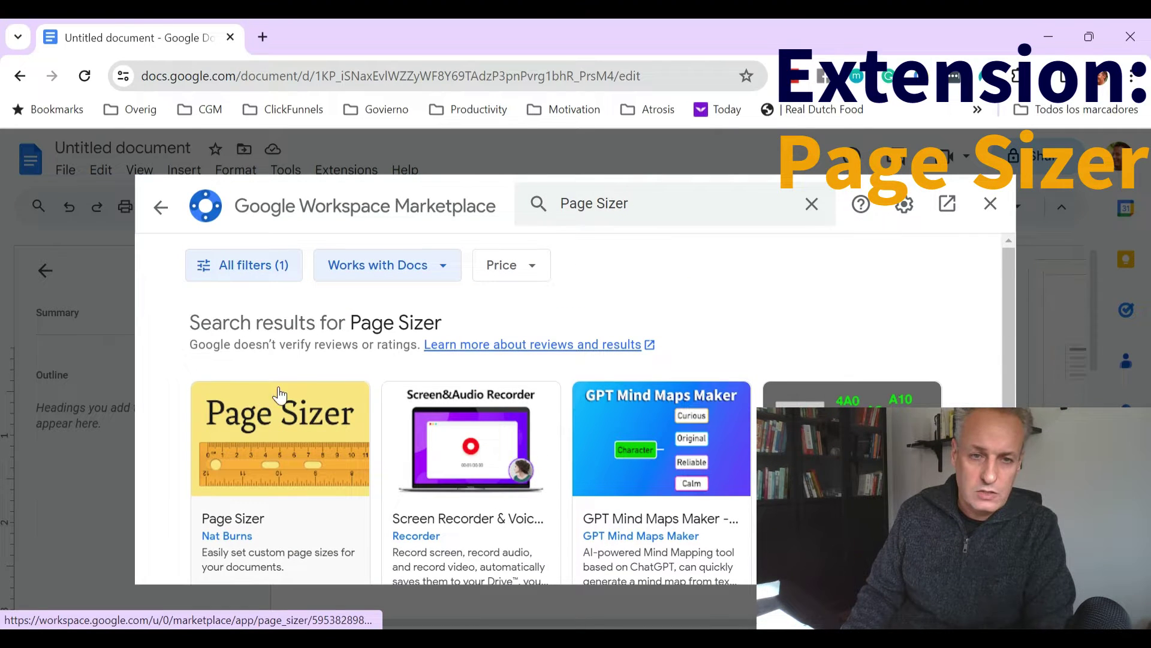
scroll(280, 399, down, 1)
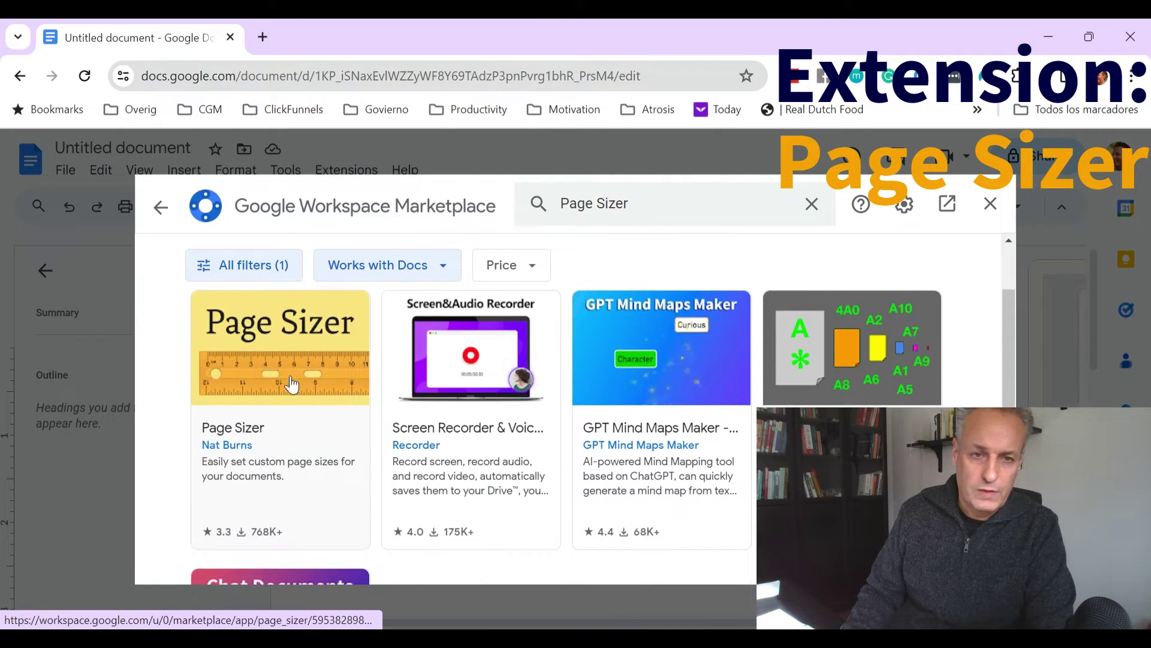
click(287, 348)
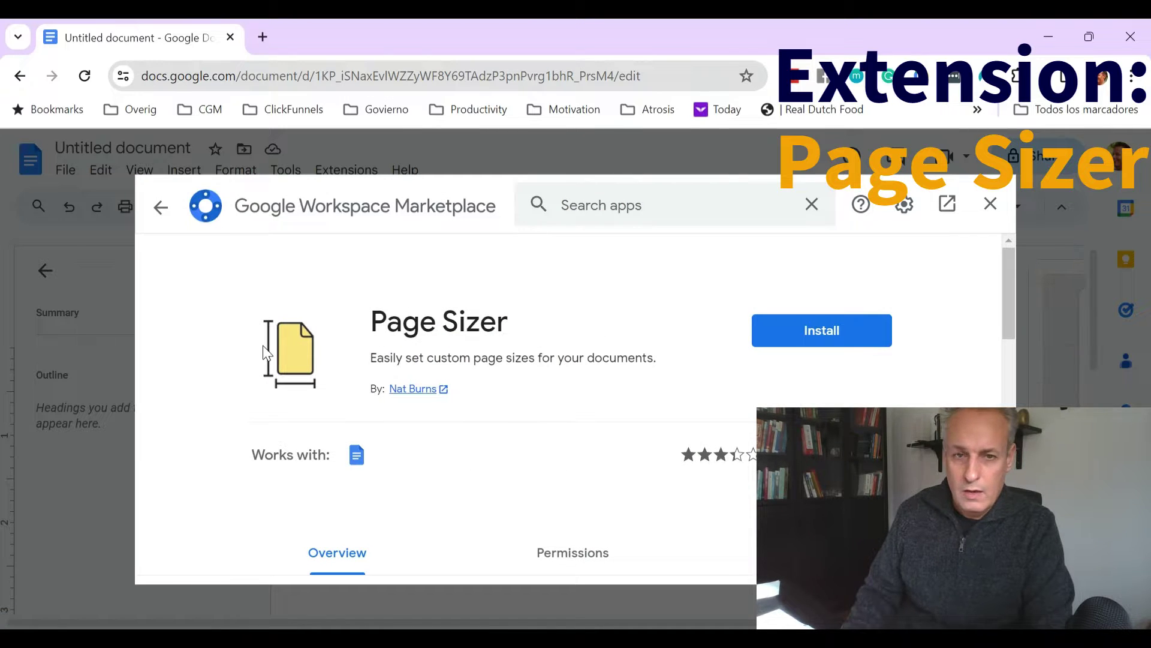
click(851, 335)
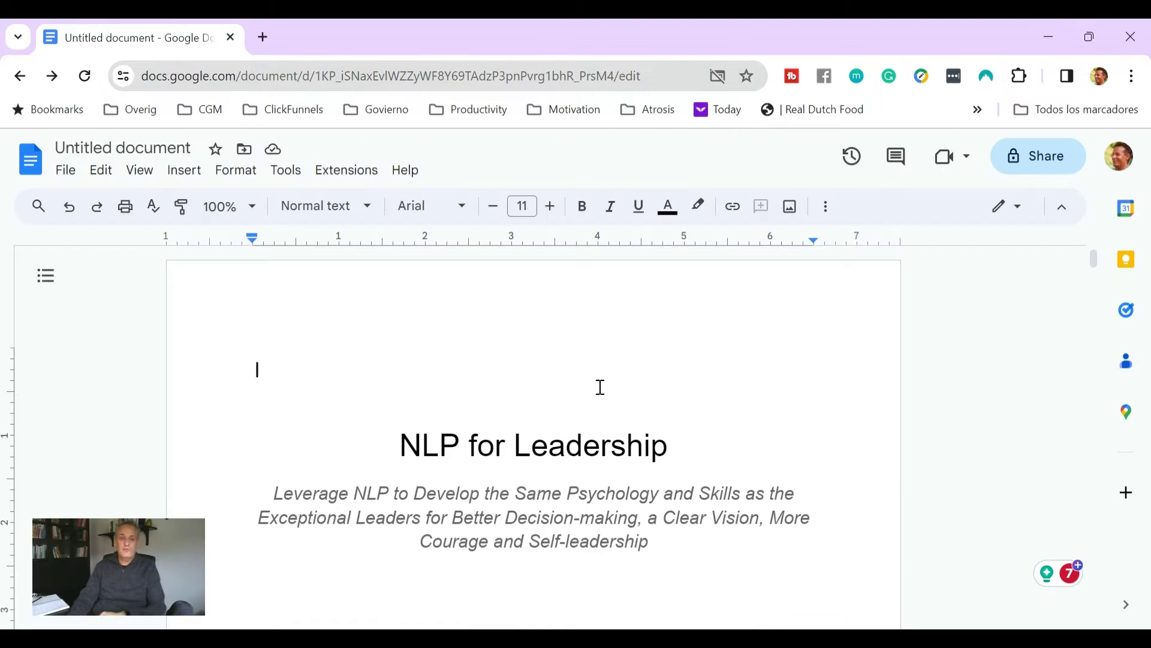
Insert a page break after the paragraph ending "regret it.", before the heading "Chapter 1: NLP Explained"
scroll(600, 387, down, 18)
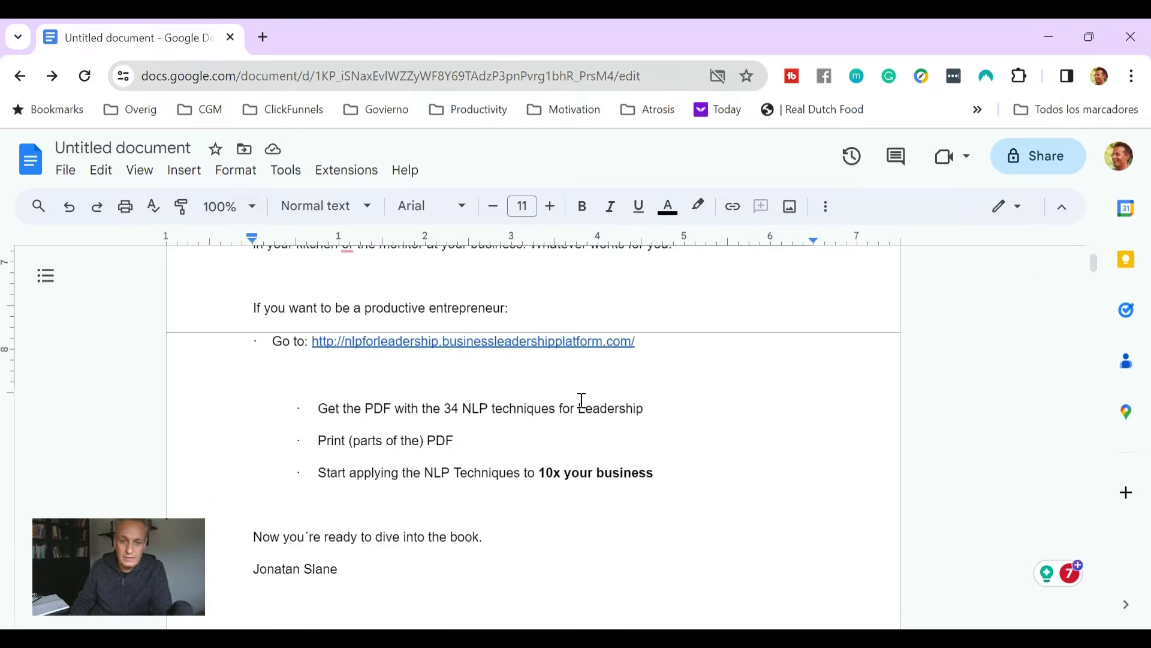
scroll(583, 399, up, 8)
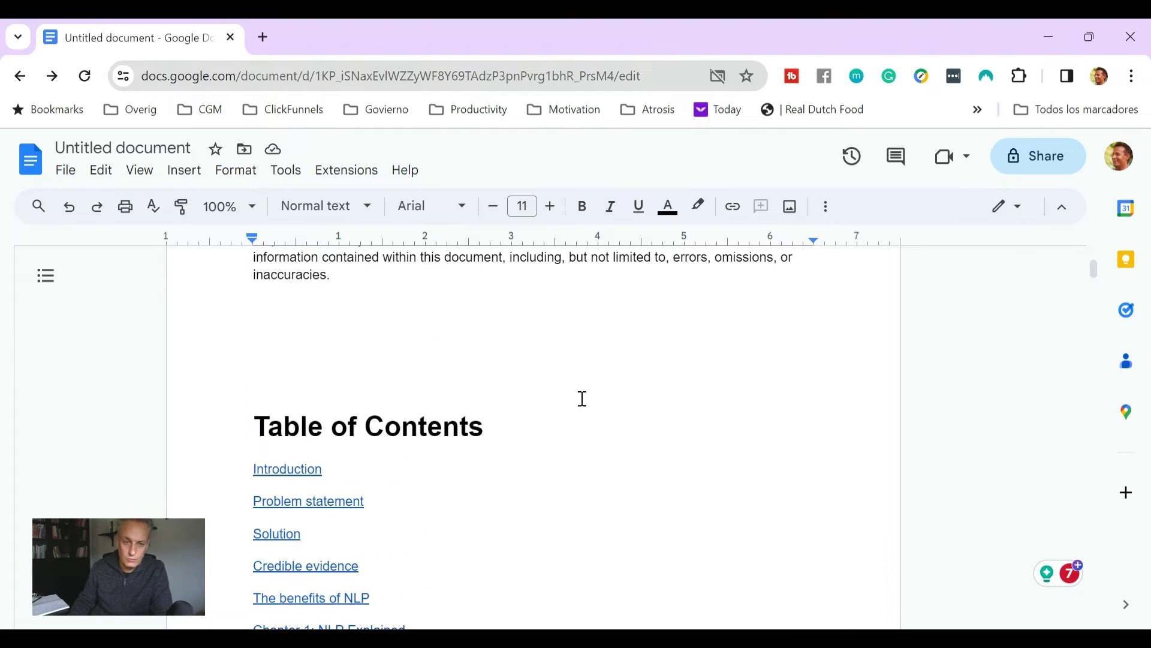
scroll(579, 399, up, 5)
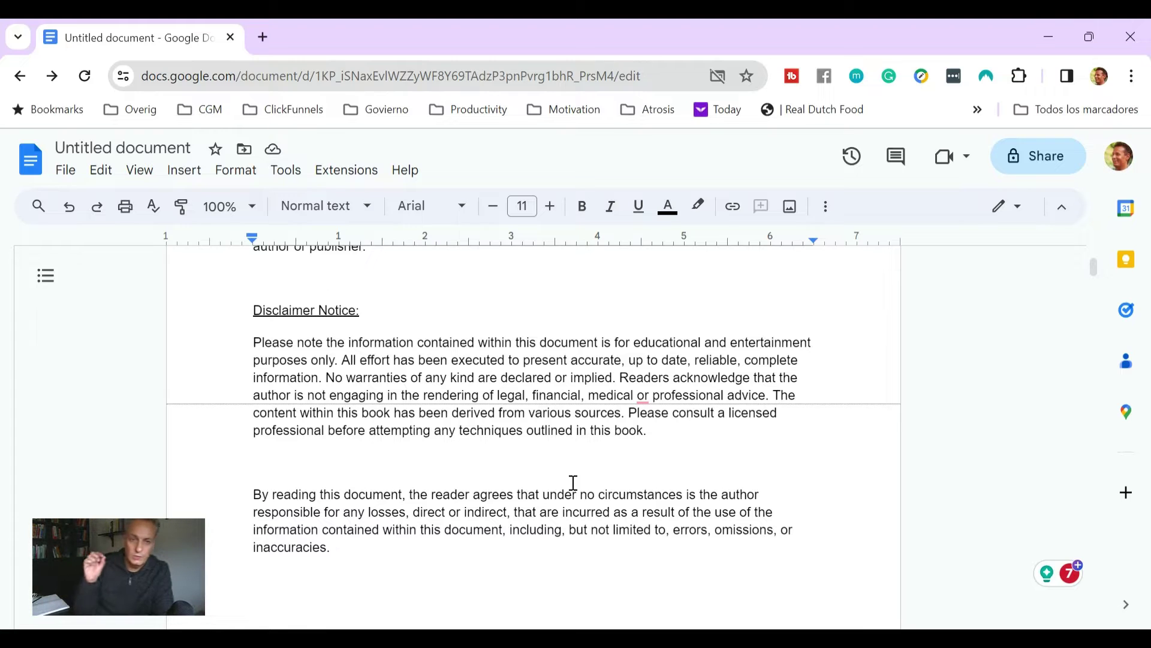
scroll(573, 482, down, 15)
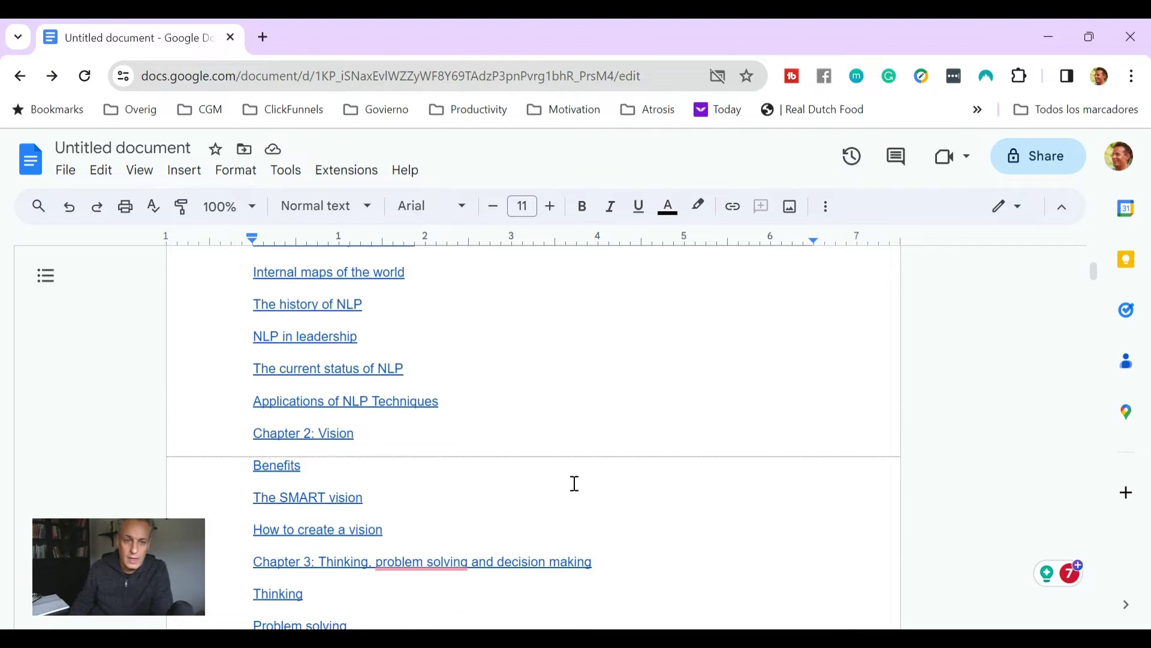
scroll(575, 484, down, 13)
scroll(572, 483, up, 6)
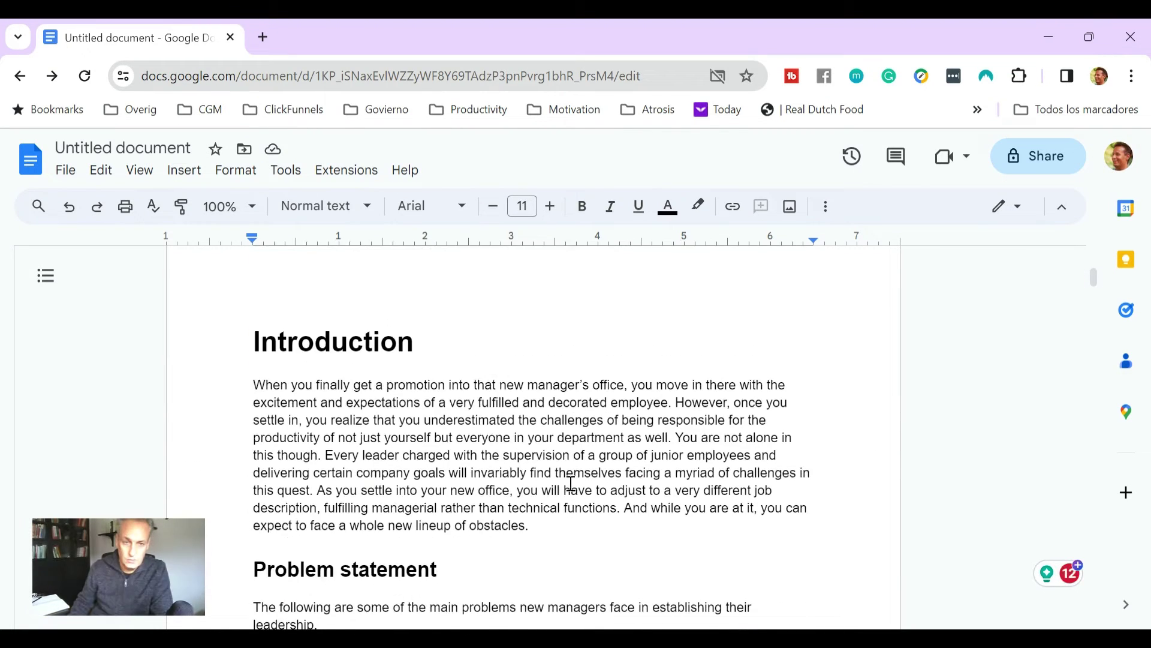
scroll(570, 483, up, 3)
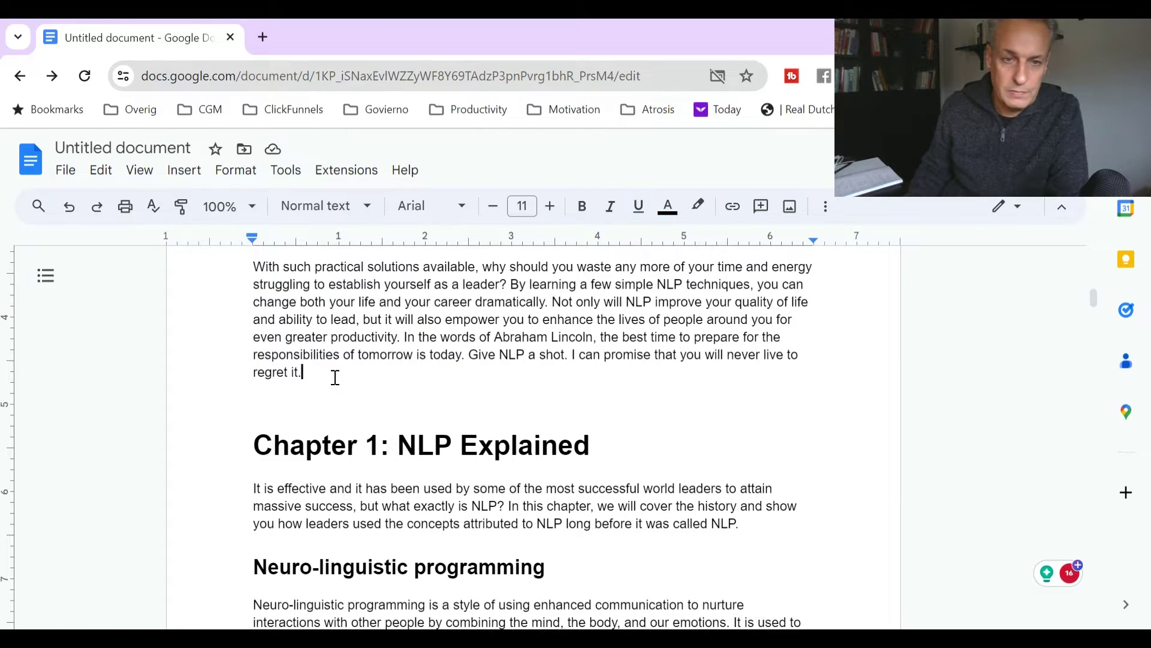
click(335, 377)
key(Return)
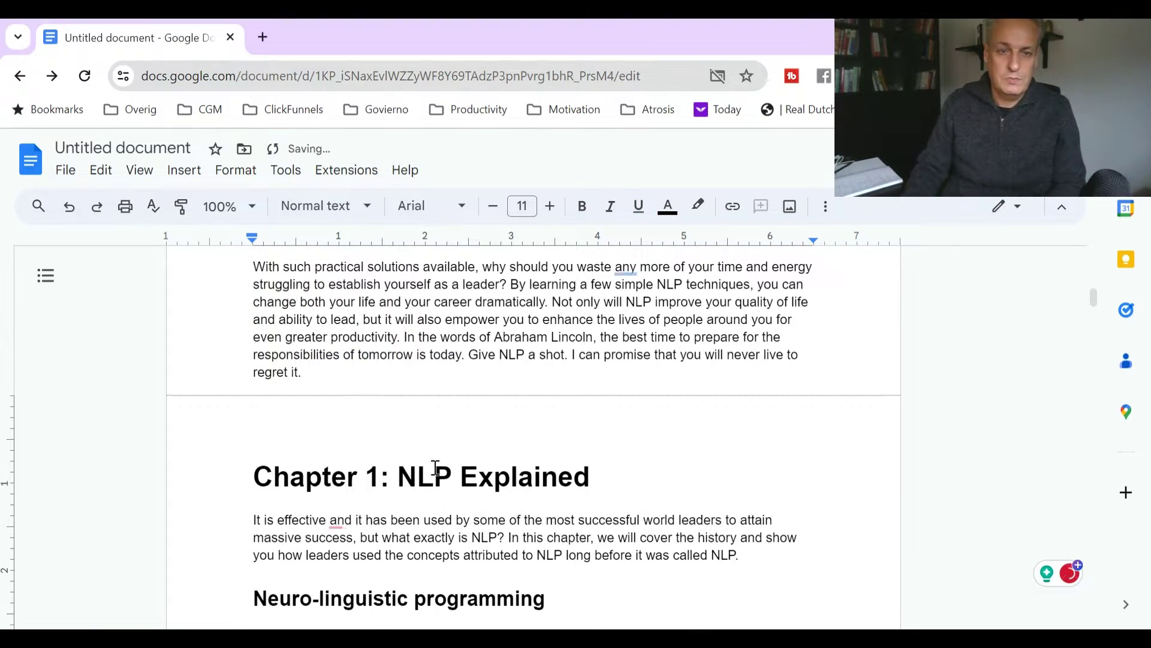
Replace the manual list of linked headings under "Table of Contents" with an automatic table of contents with dotted leaders and page numbers
scroll(401, 426, down, 8)
scroll(441, 476, down, 10)
scroll(440, 476, up, 20)
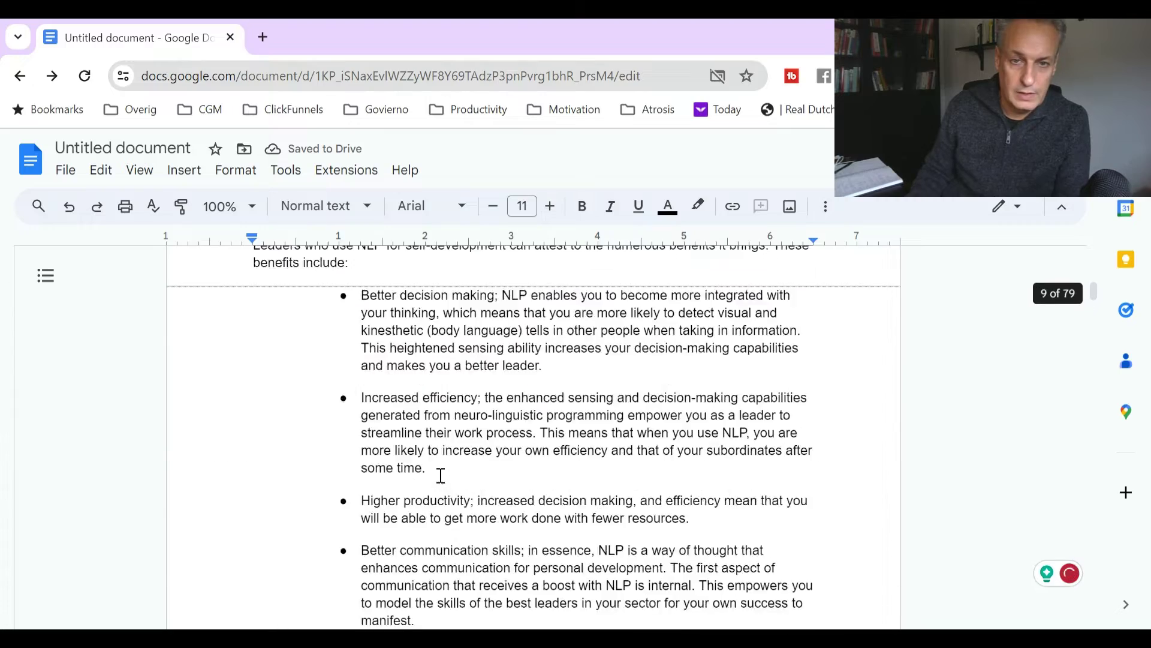
scroll(441, 476, up, 20)
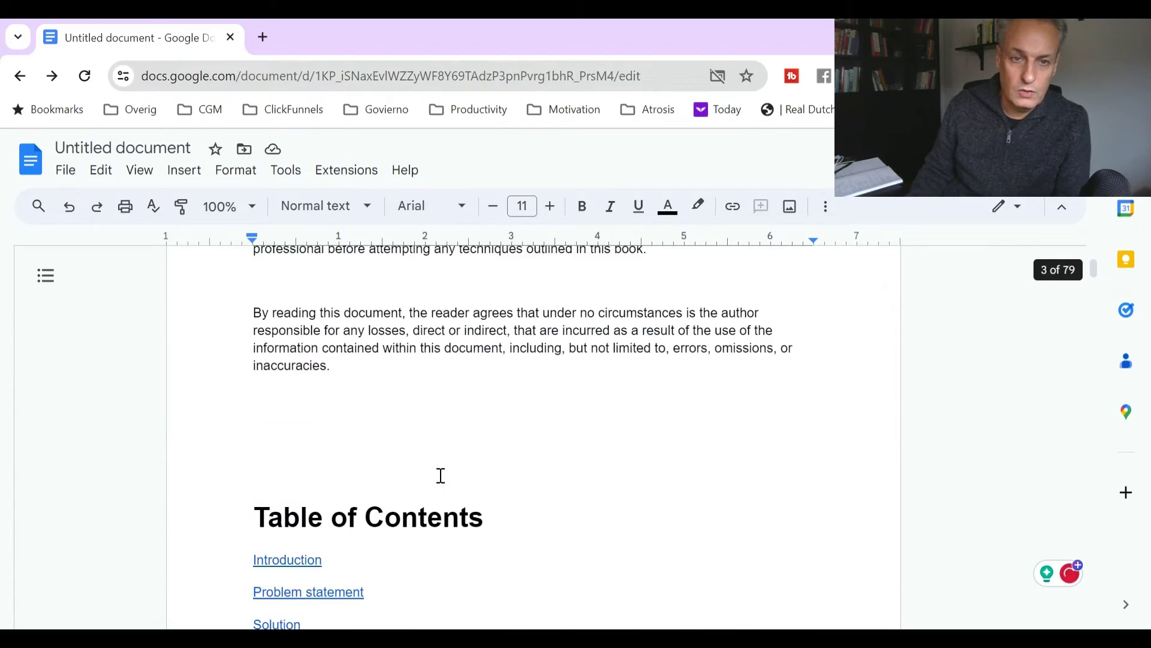
scroll(335, 444, down, 3)
drag(241, 372, 417, 543)
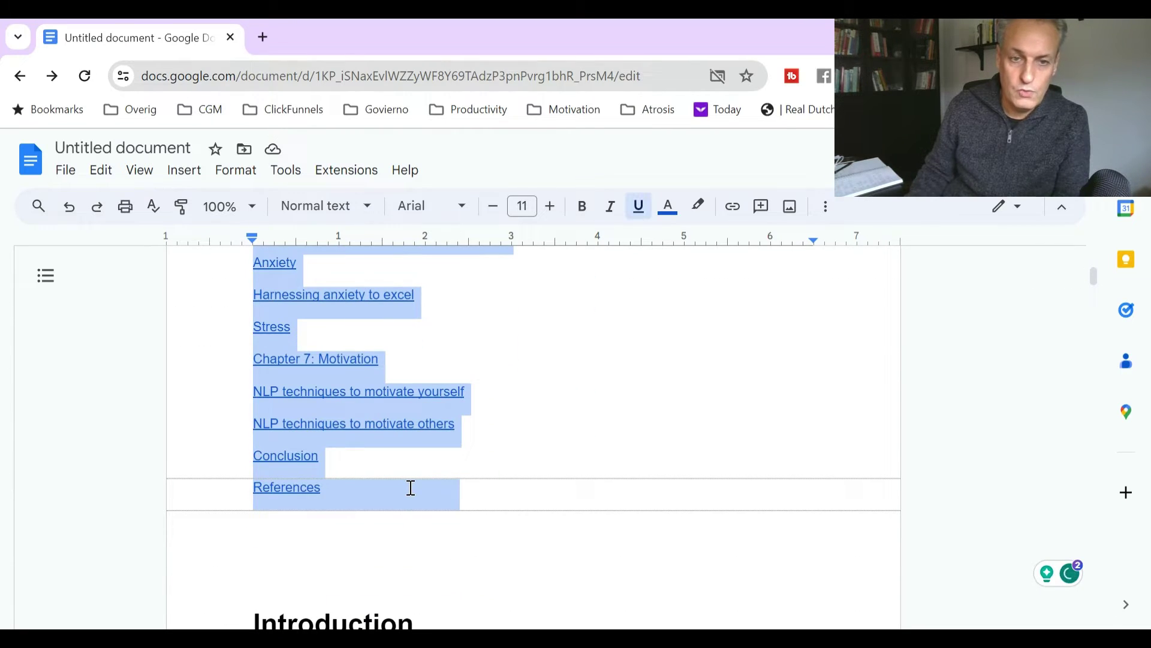
click(184, 179)
mouse_move(270, 593)
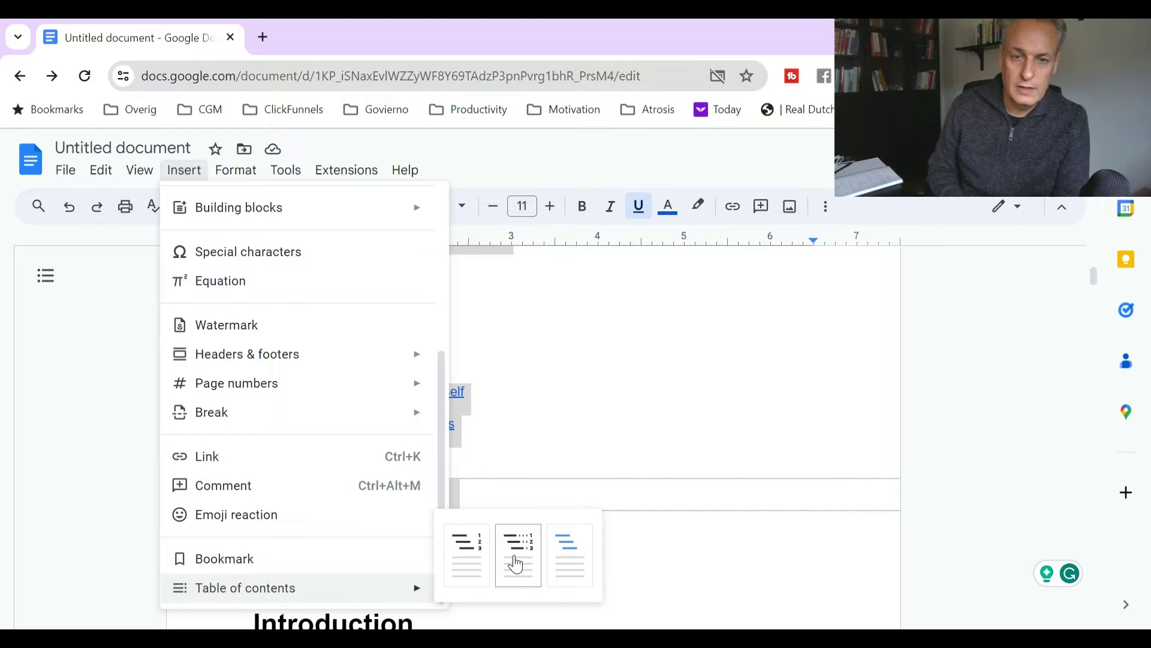
click(515, 555)
Update the inserted table of contents and review its entries and page numbers
scroll(607, 445, up, 12)
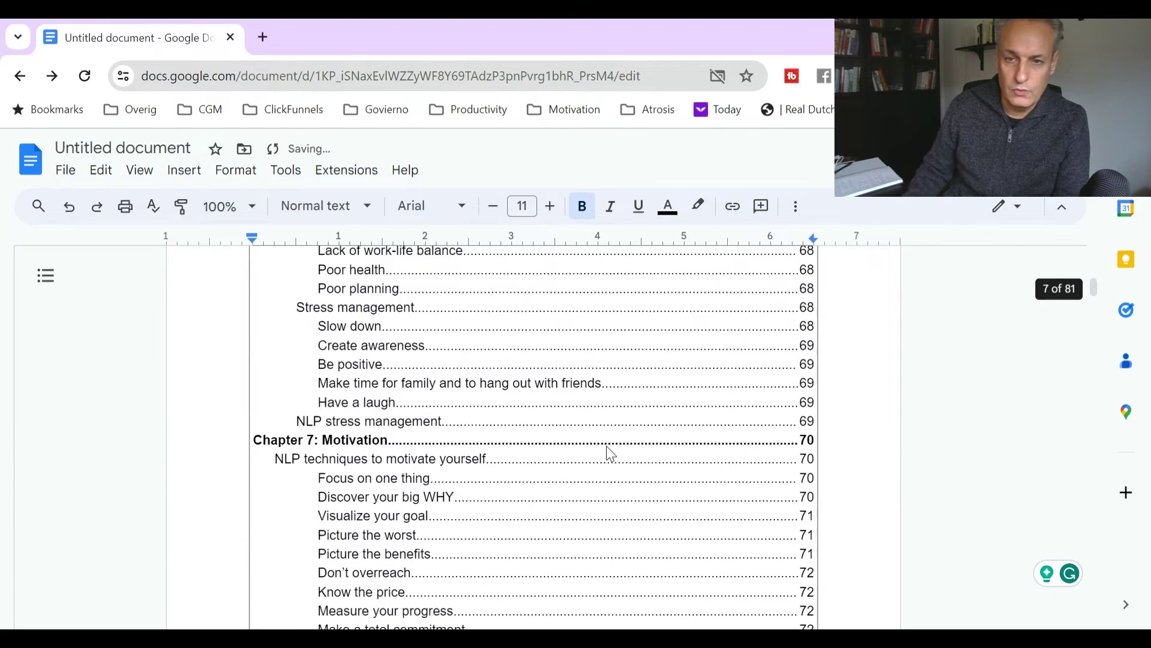
scroll(610, 454, up, 20)
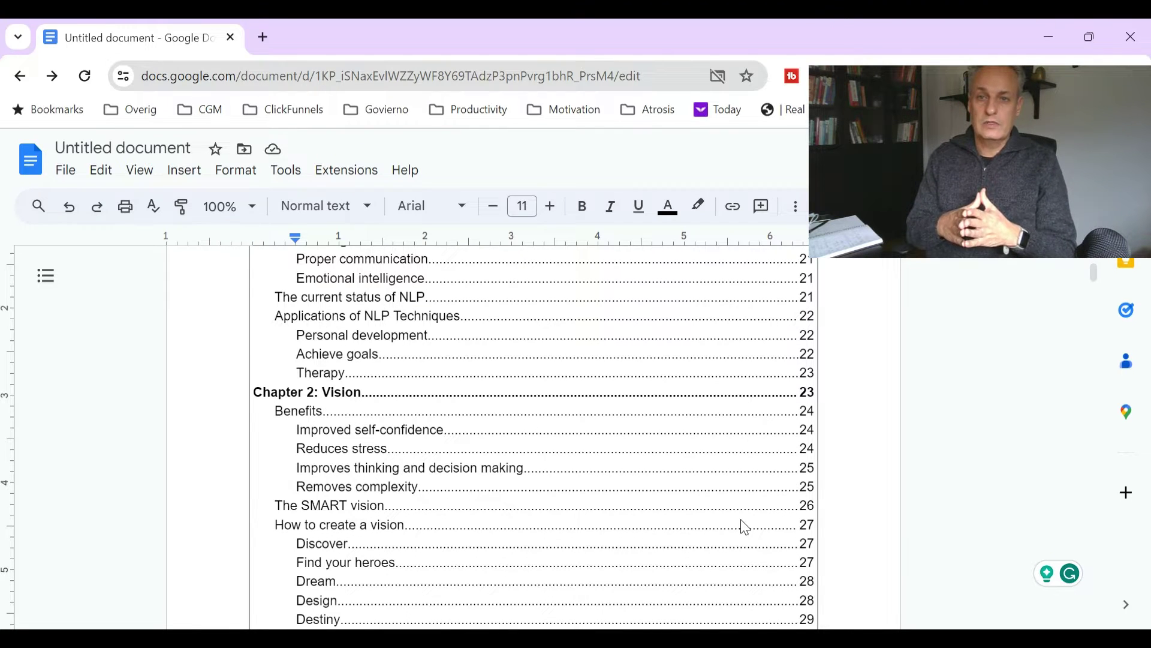
right_click(535, 300)
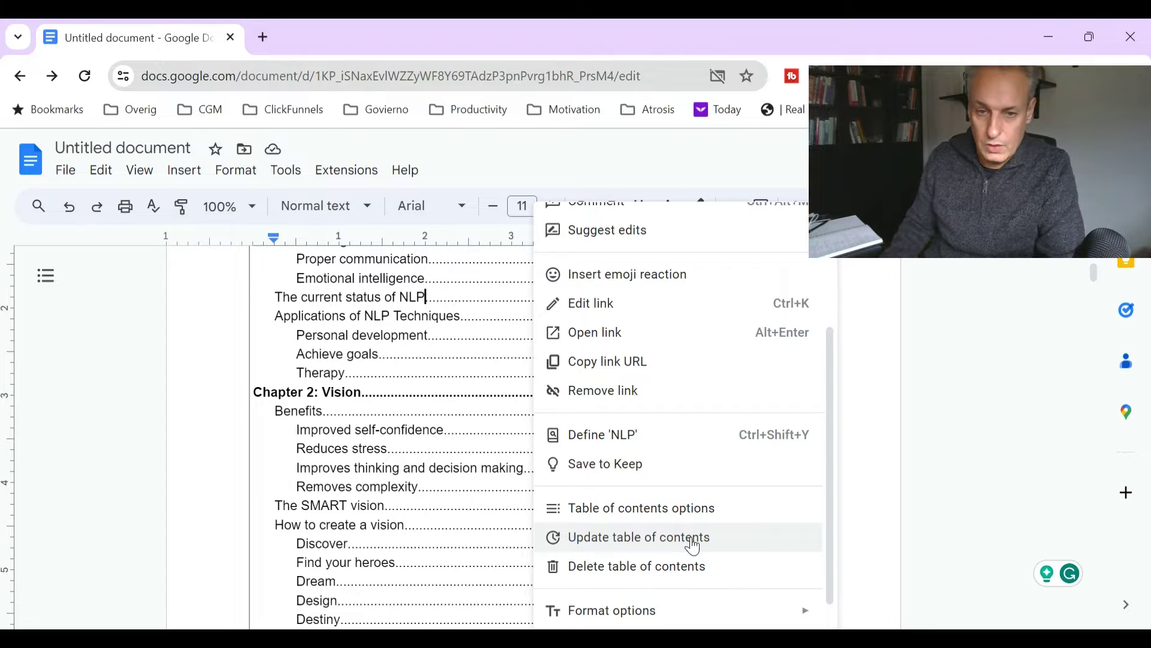
click(728, 540)
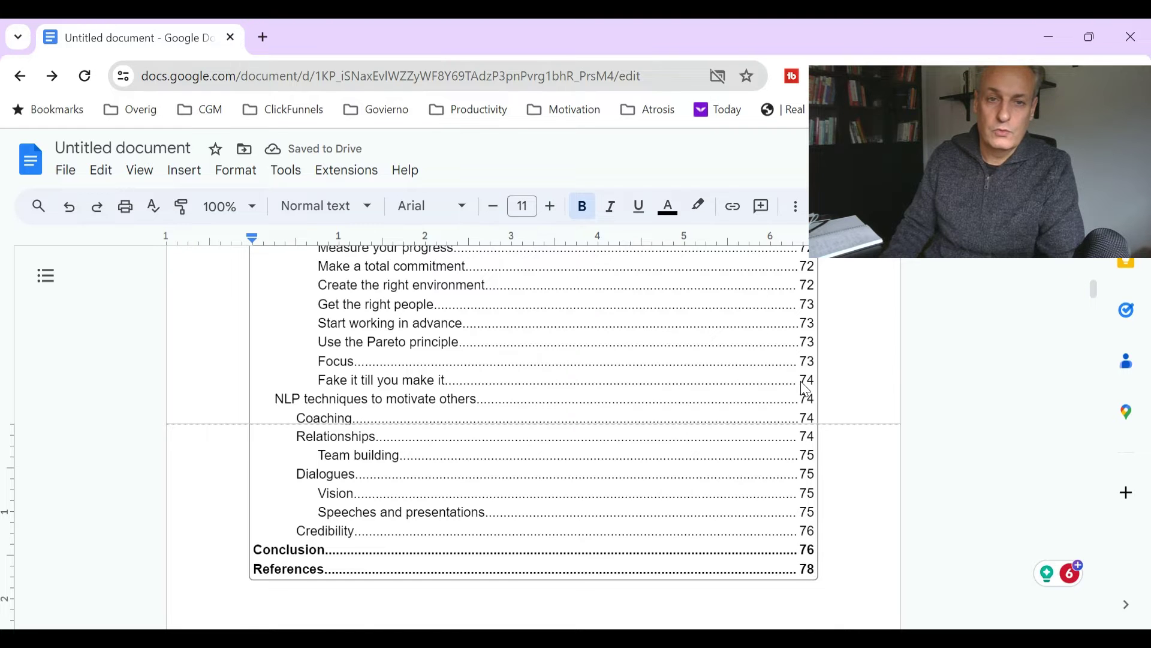
scroll(806, 390, up, 15)
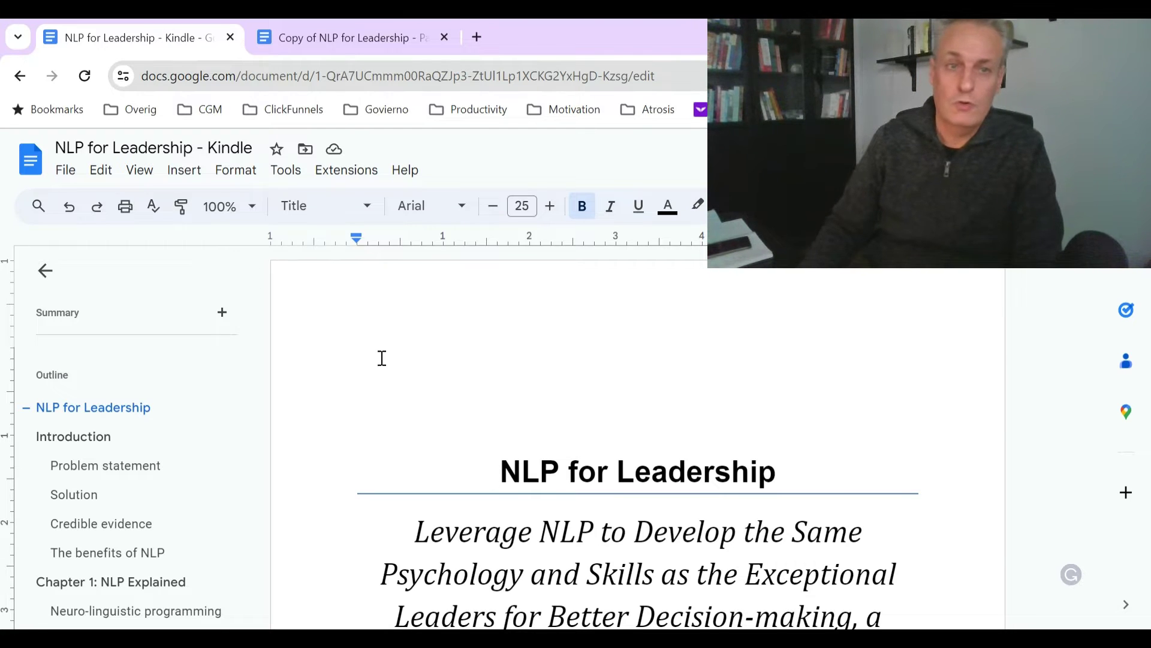
Insert page numbers in the footer of the "NLP for Leadership - Kindle" document, starting after the first page
click(184, 170)
mouse_move(242, 422)
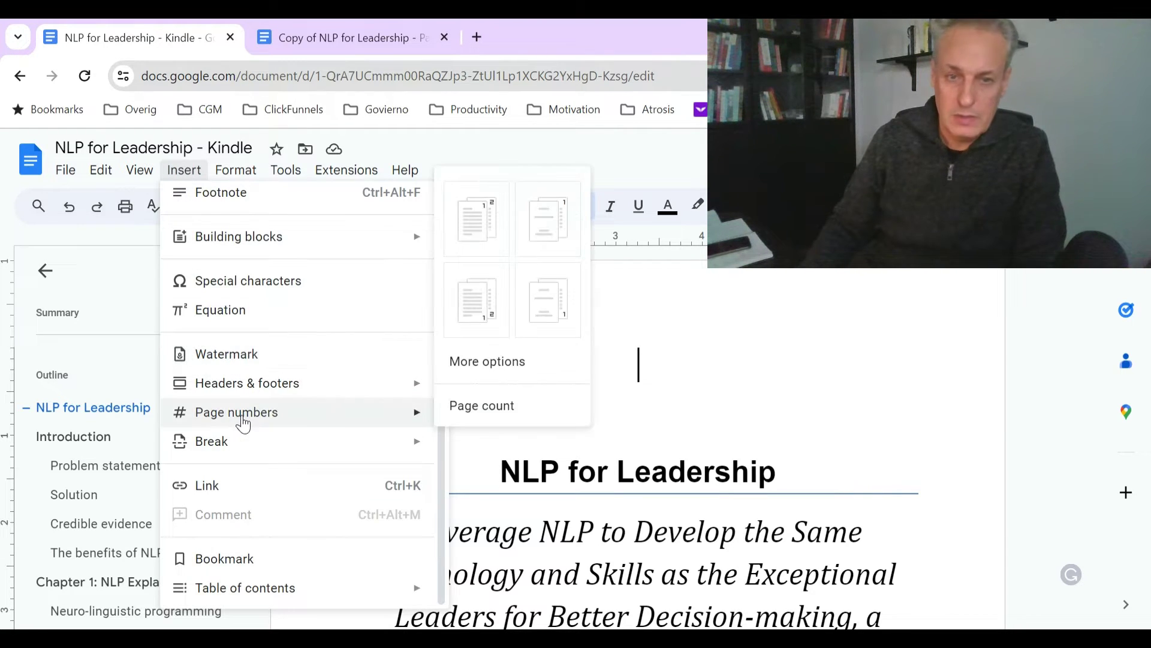
click(545, 312)
Check the footers of the title page and the pages up to the copyright page for page numbers
scroll(663, 323, down, 10)
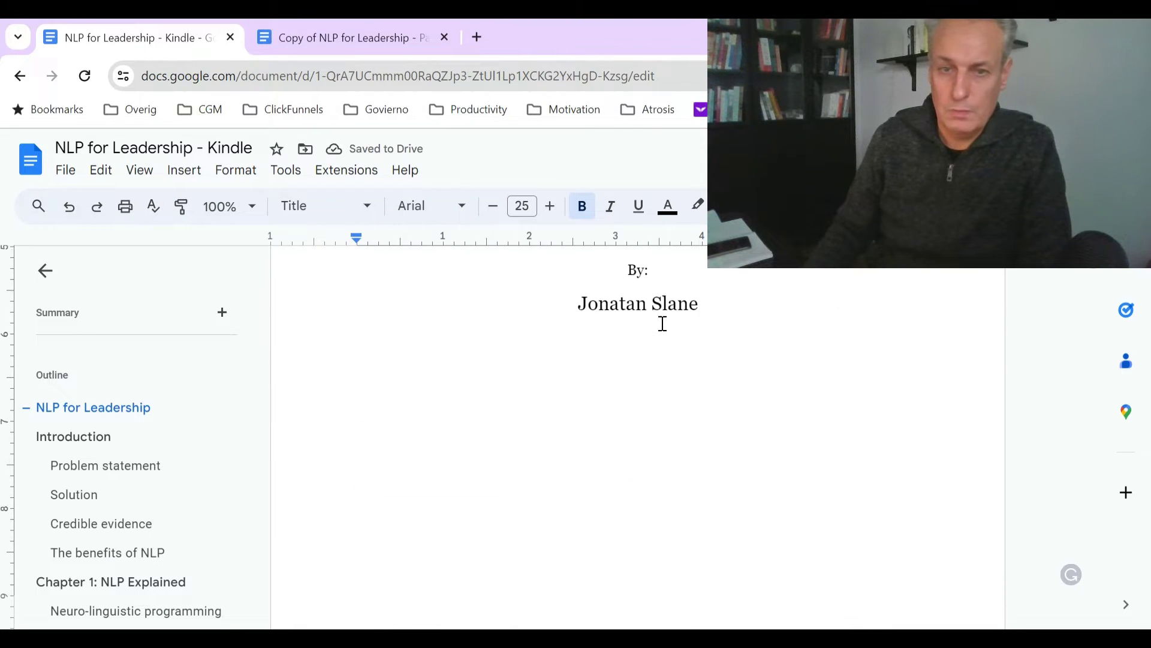
scroll(611, 331, up, 5)
scroll(617, 329, down, 15)
scroll(617, 329, down, 4)
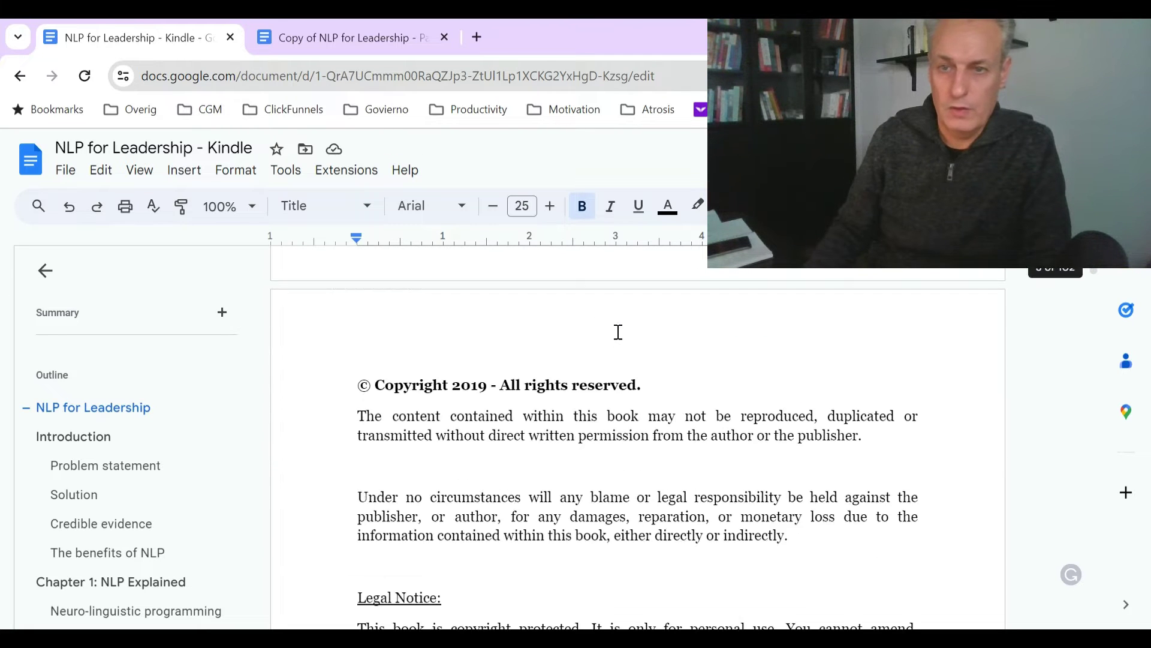
scroll(772, 430, up, 4)
click(900, 490)
scroll(907, 488, down, 4)
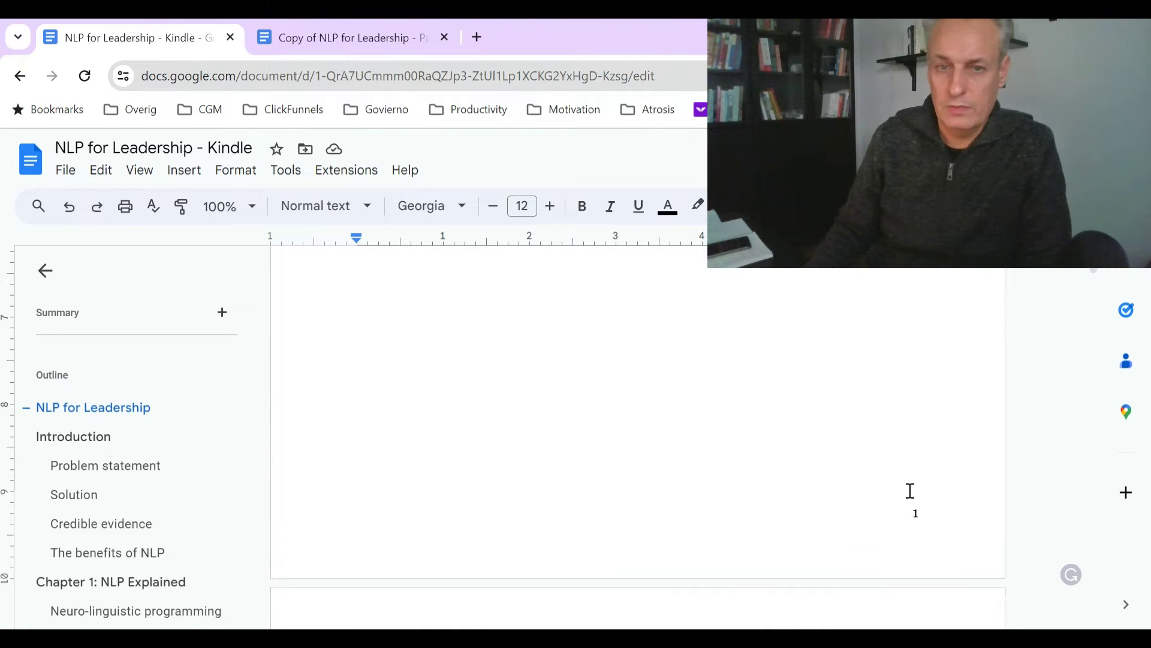
scroll(740, 462, up, 3)
scroll(740, 462, down, 10)
scroll(740, 462, up, 7)
scroll(740, 463, down, 7)
scroll(740, 463, down, 4)
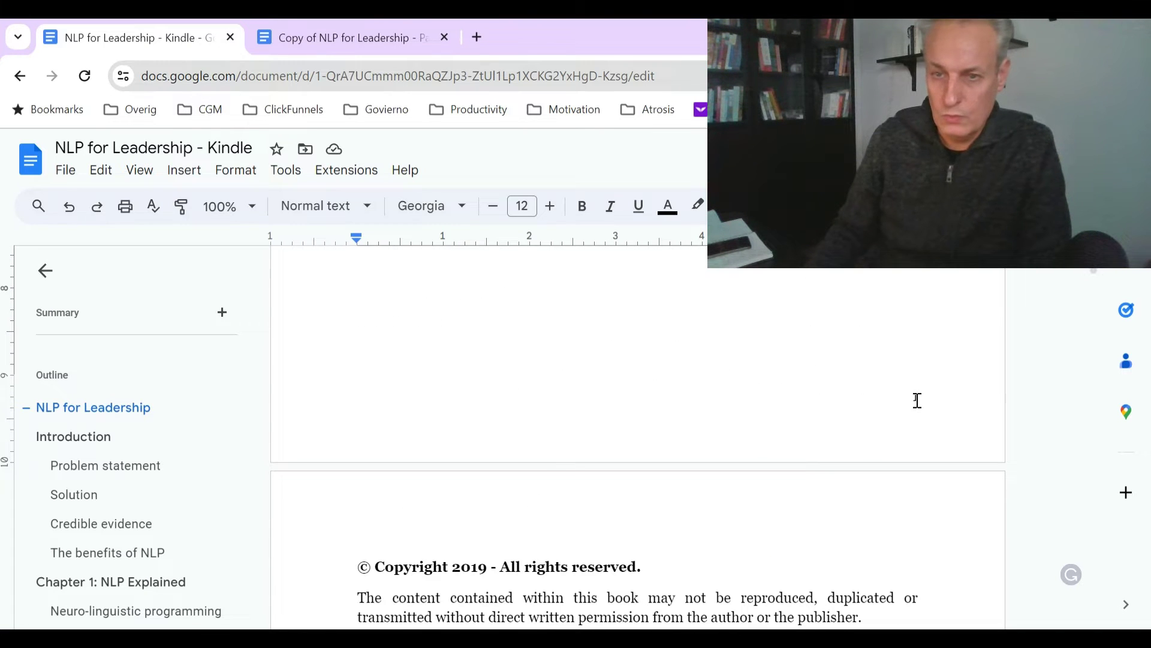
Apply page numbers in the footer with numbering starting at 1 and the number hidden on the first page
click(235, 172)
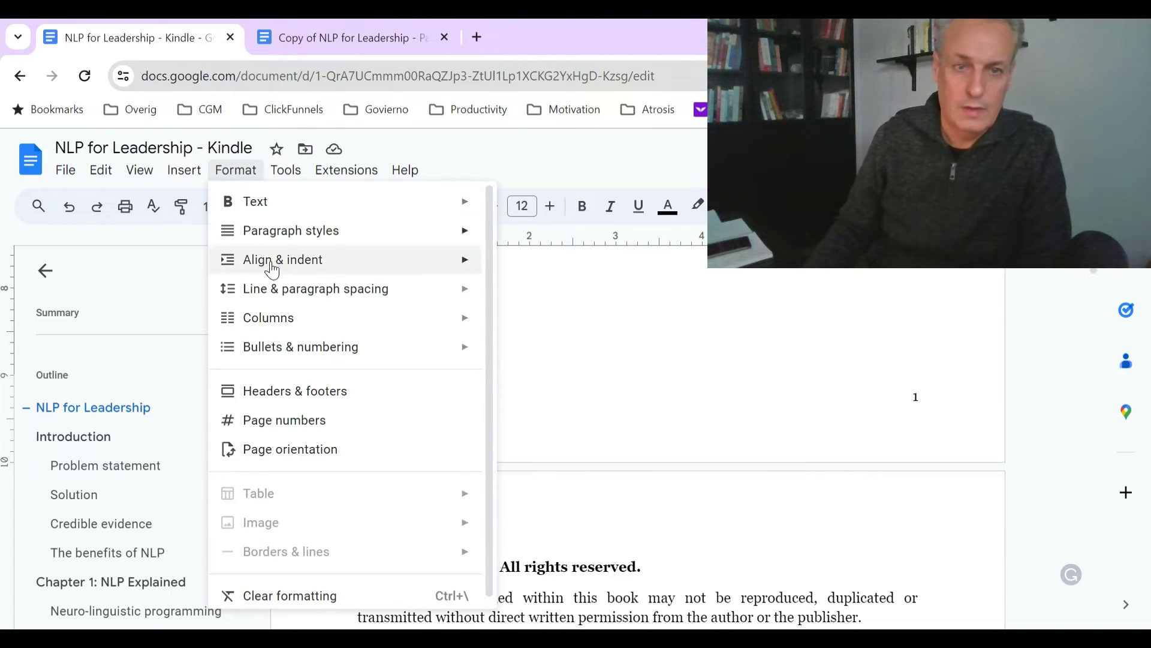
click(320, 420)
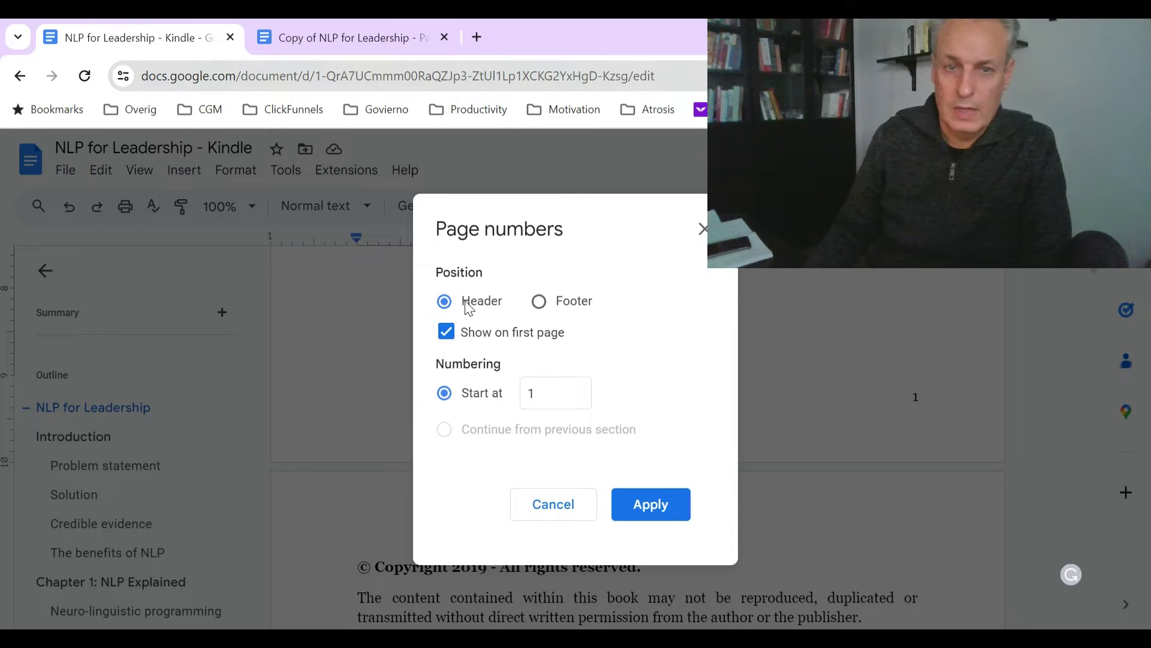
click(445, 333)
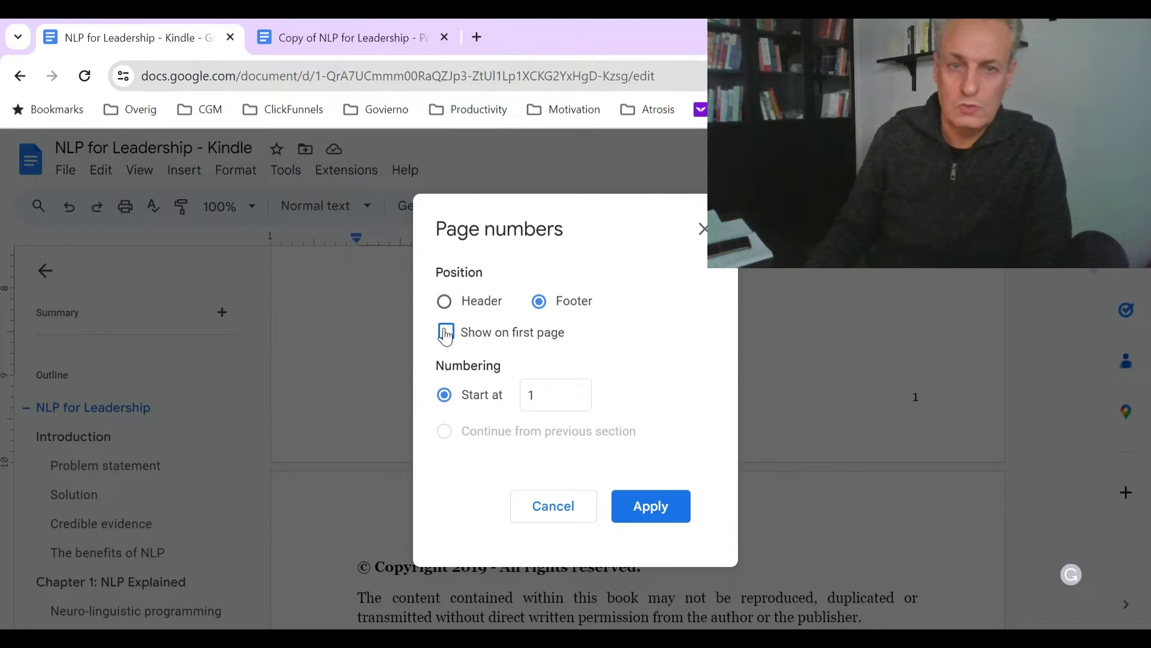
click(657, 505)
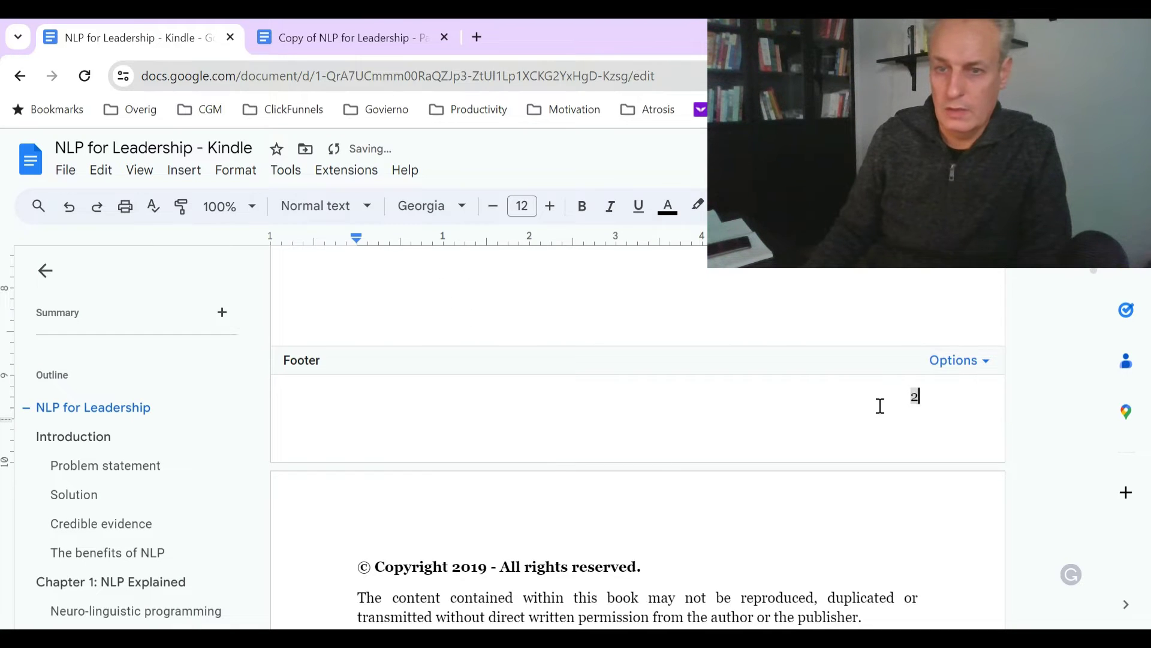
Check the footers from the title page to the copyright page for the applied page numbering
scroll(880, 406, up, 4)
scroll(881, 406, up, 10)
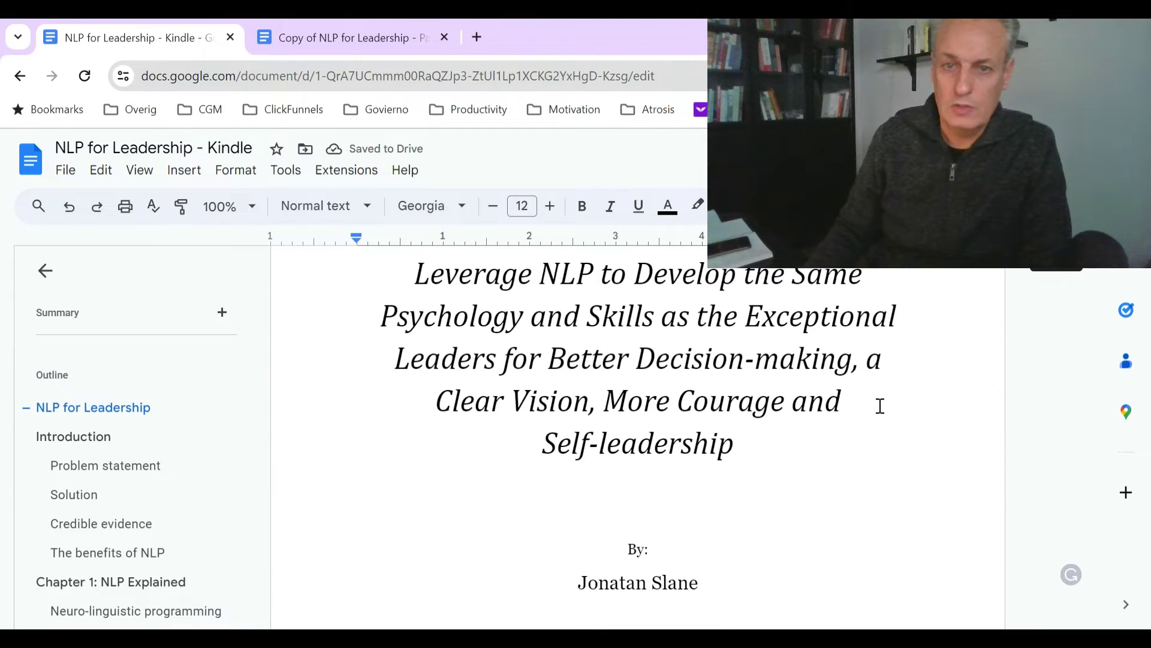
scroll(697, 408, down, 5)
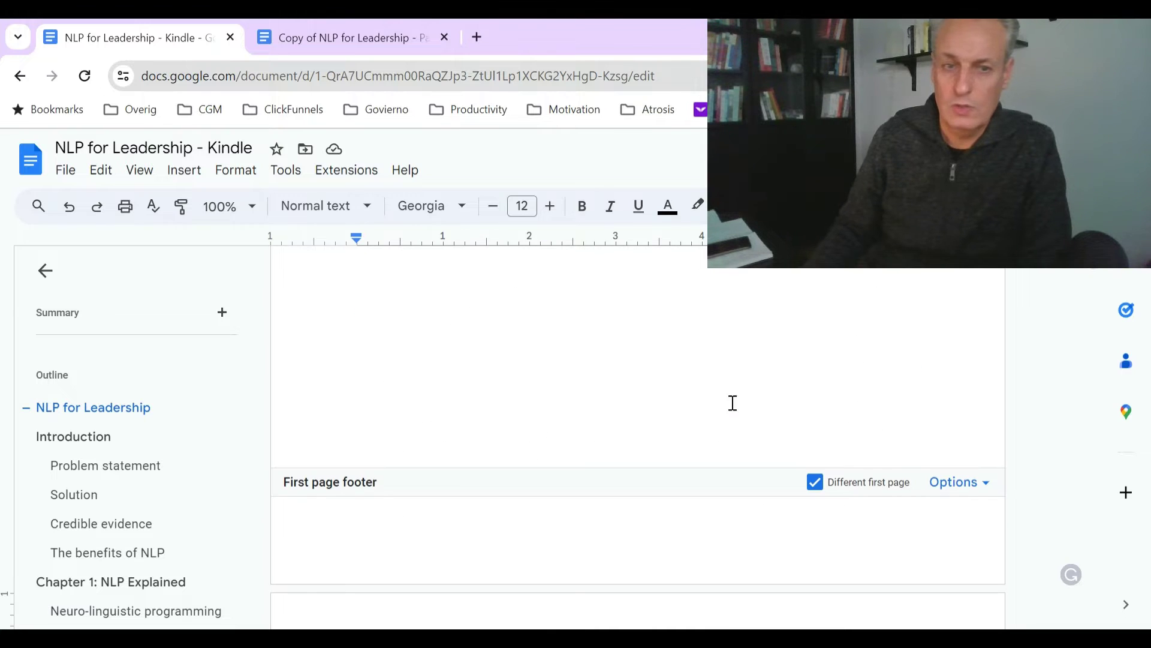
scroll(710, 362, down, 10)
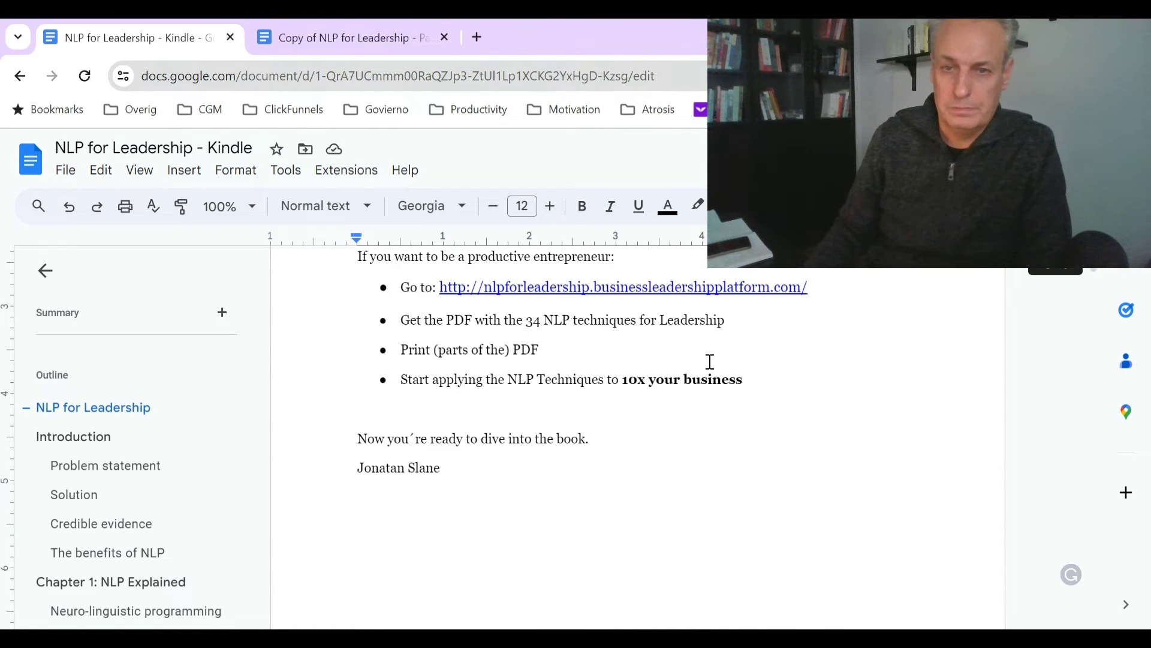
scroll(710, 362, up, 7)
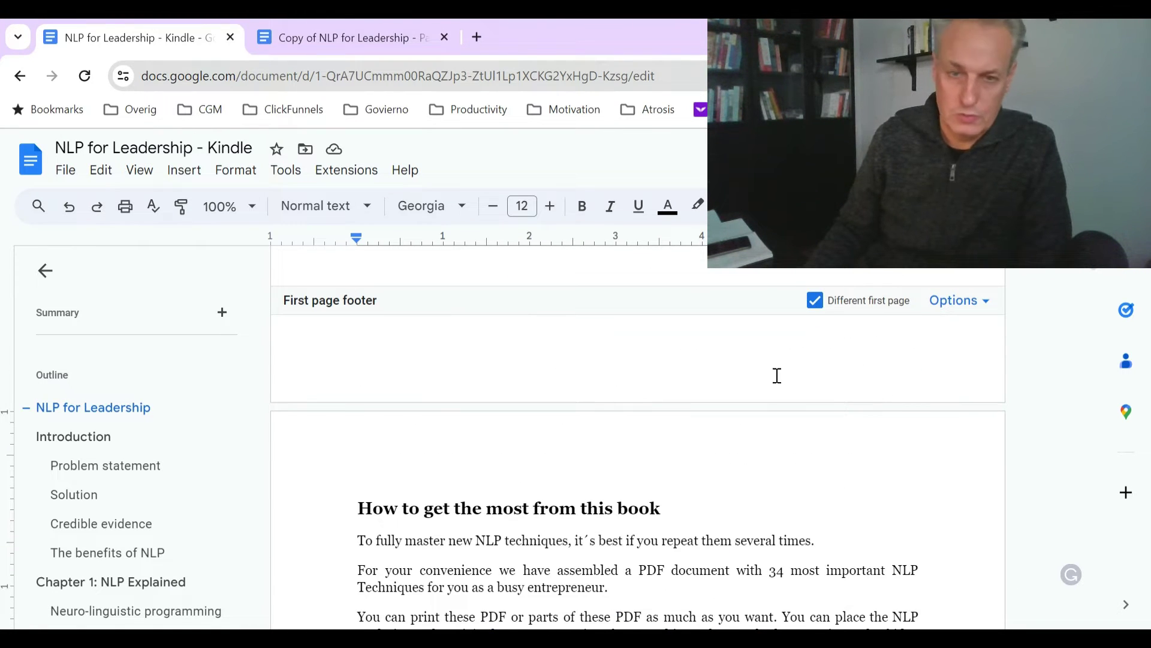
scroll(777, 376, down, 12)
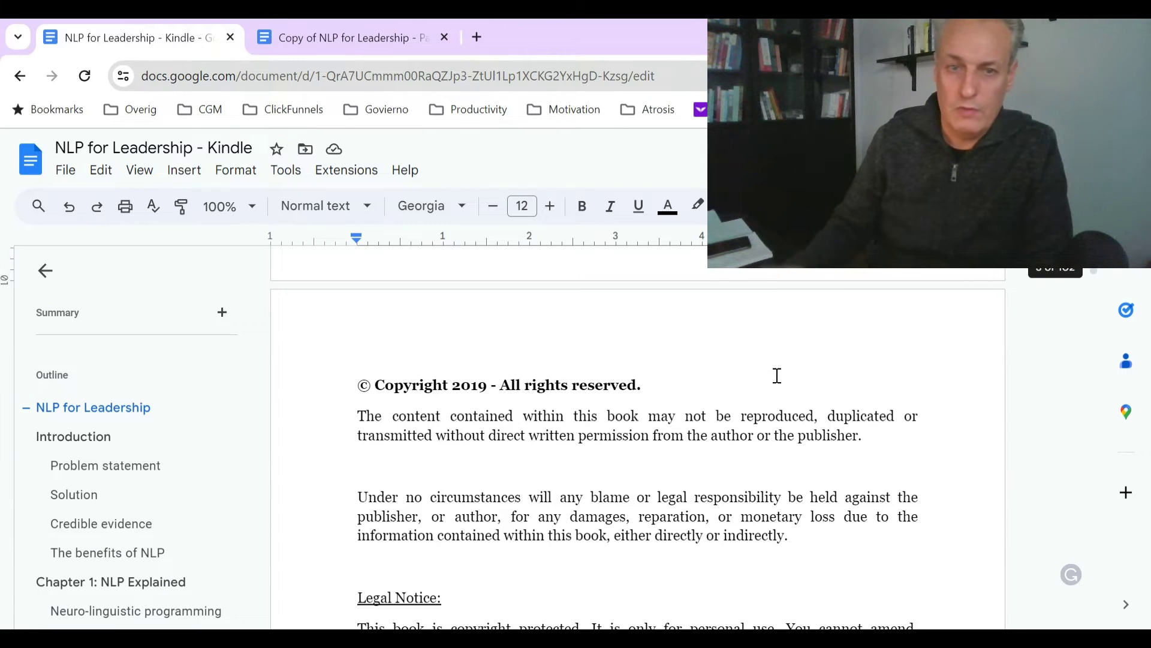
Center the page number in the footer above the copyright page and look through the following pages
scroll(778, 375, up, 3)
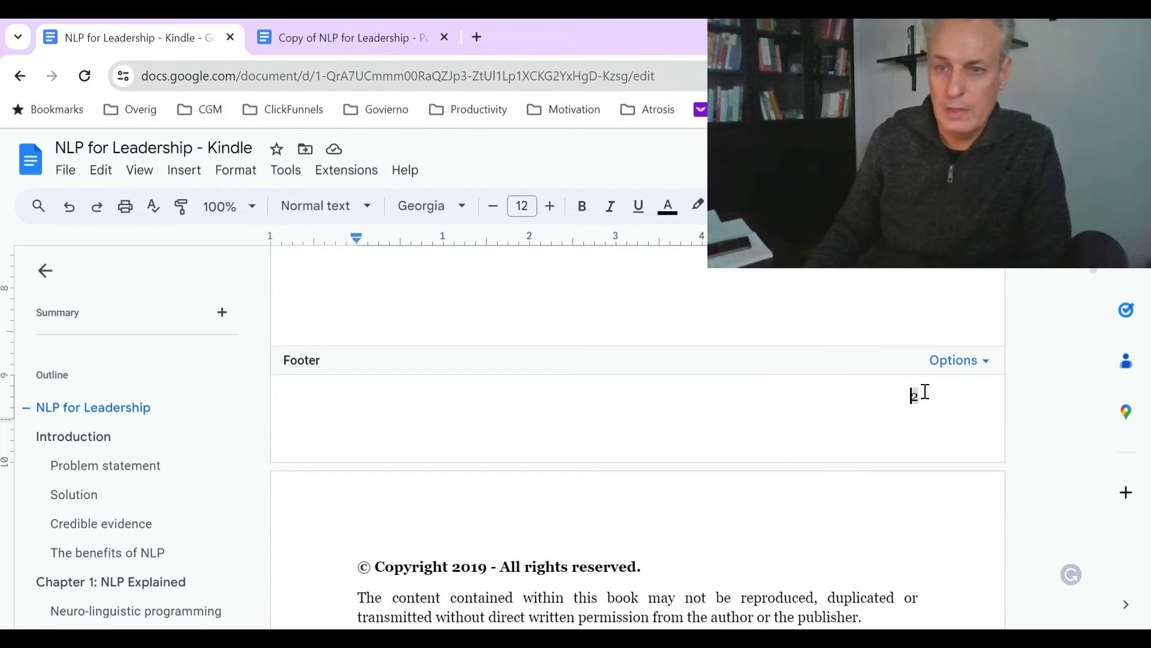
drag(919, 393, 906, 392)
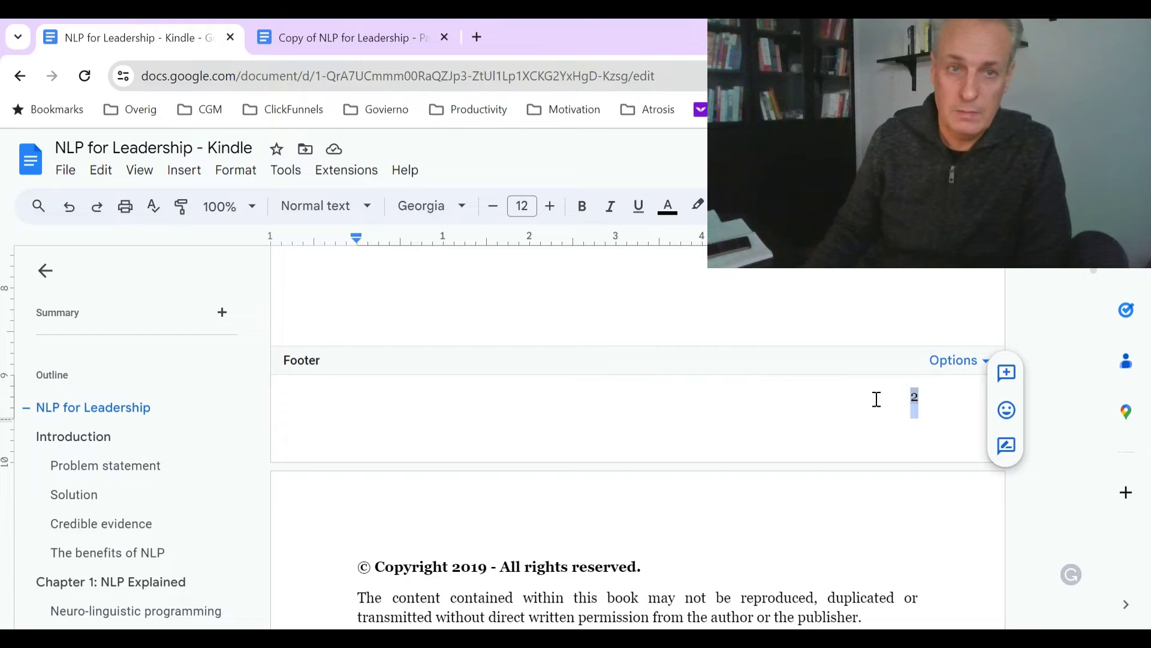
click(239, 171)
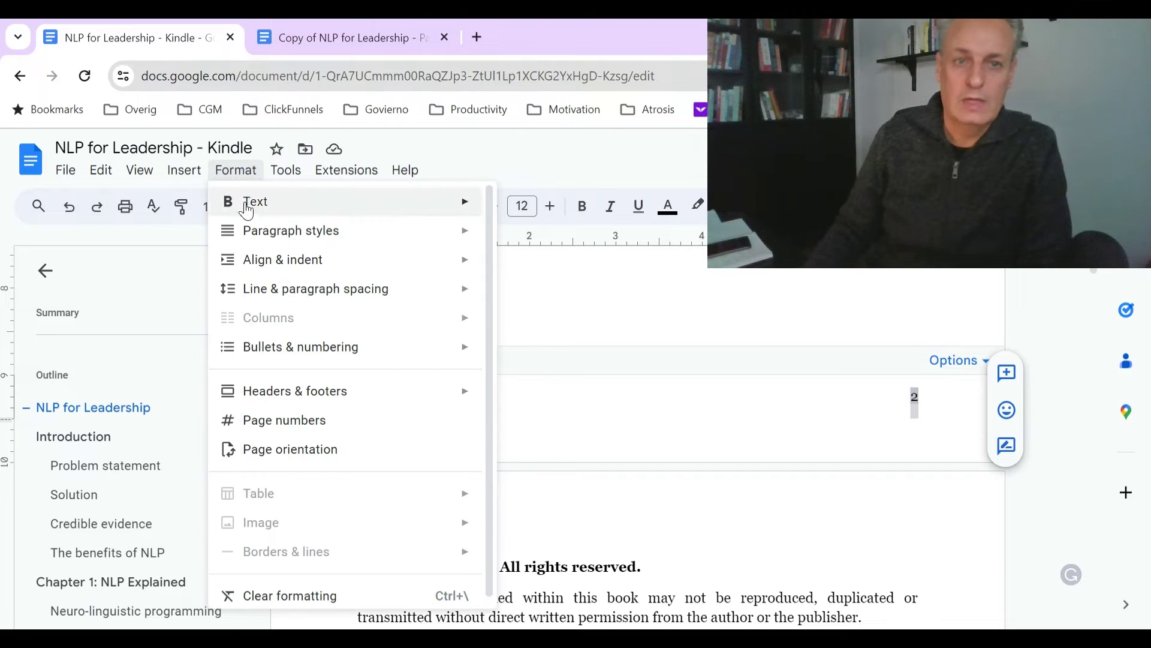
mouse_move(264, 262)
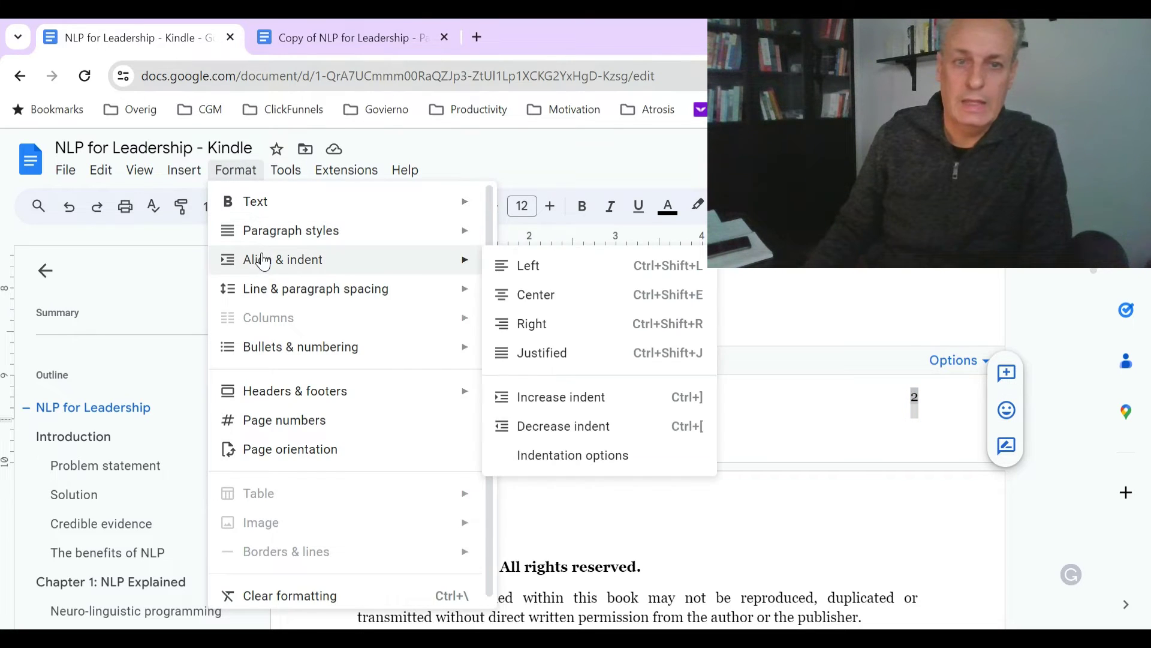
click(572, 296)
scroll(660, 394, down, 12)
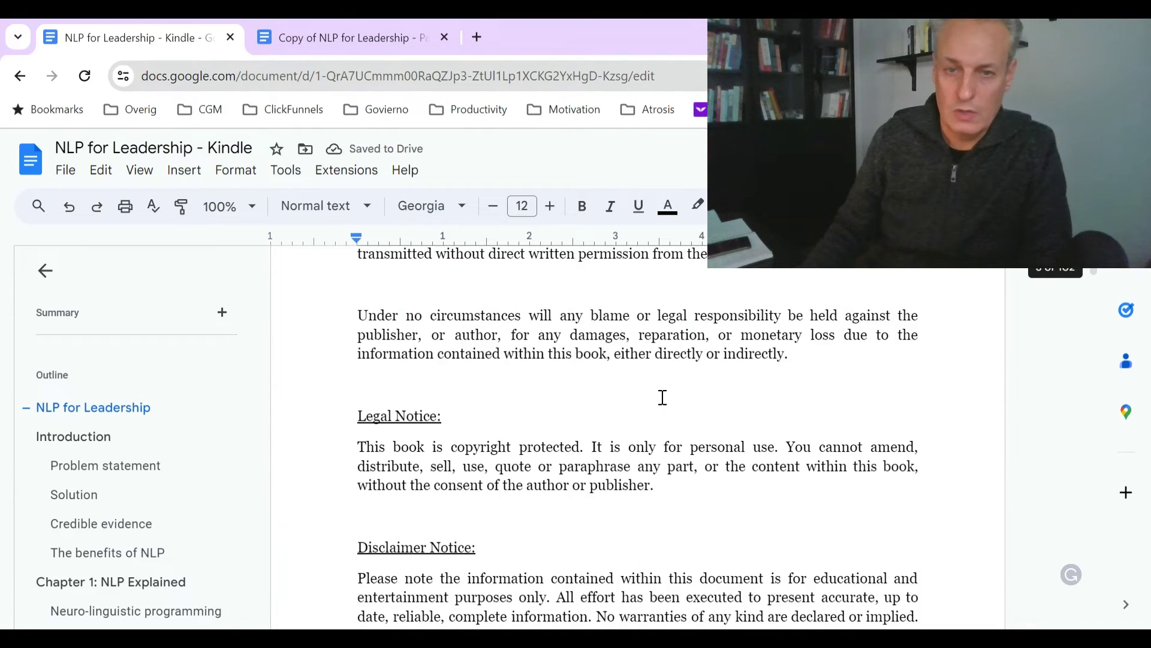
scroll(661, 399, down, 15)
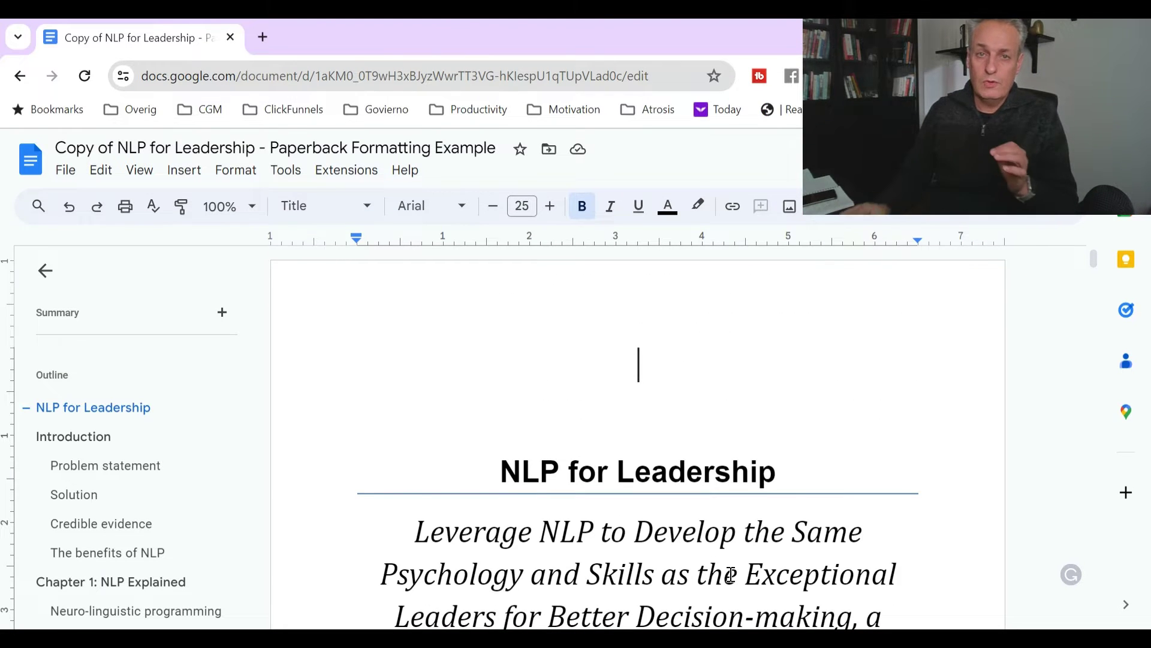
Set the page margins of the whole "Copy of NLP for Leadership - Paperback Formatting Example" document to 0.76 inches
click(67, 172)
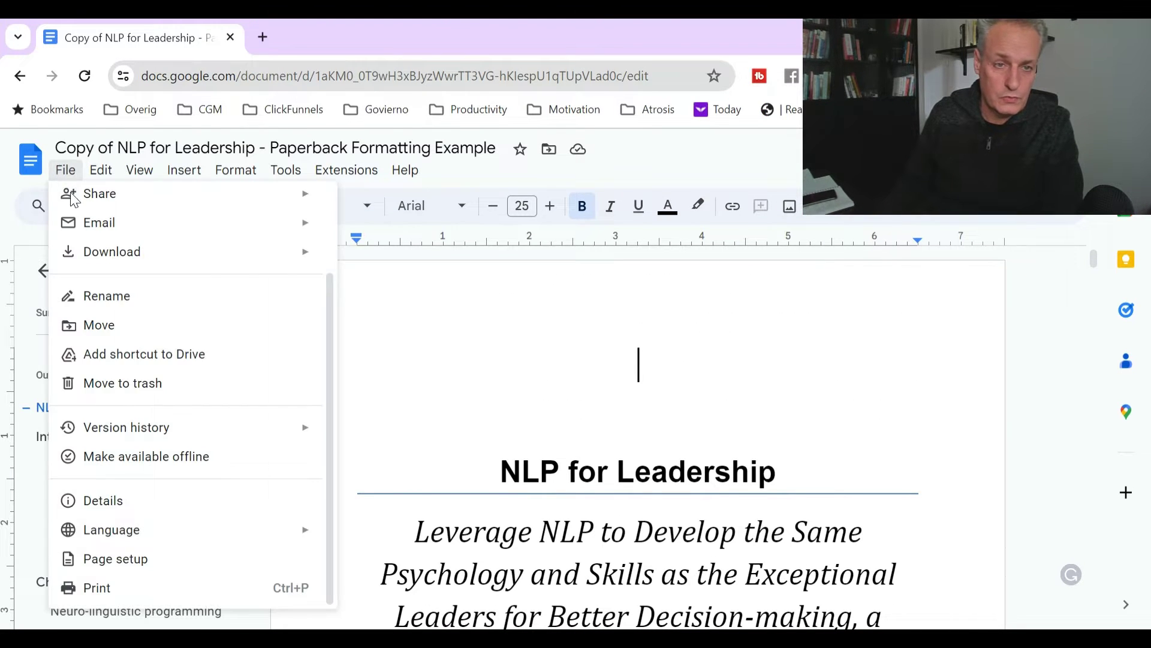
click(173, 558)
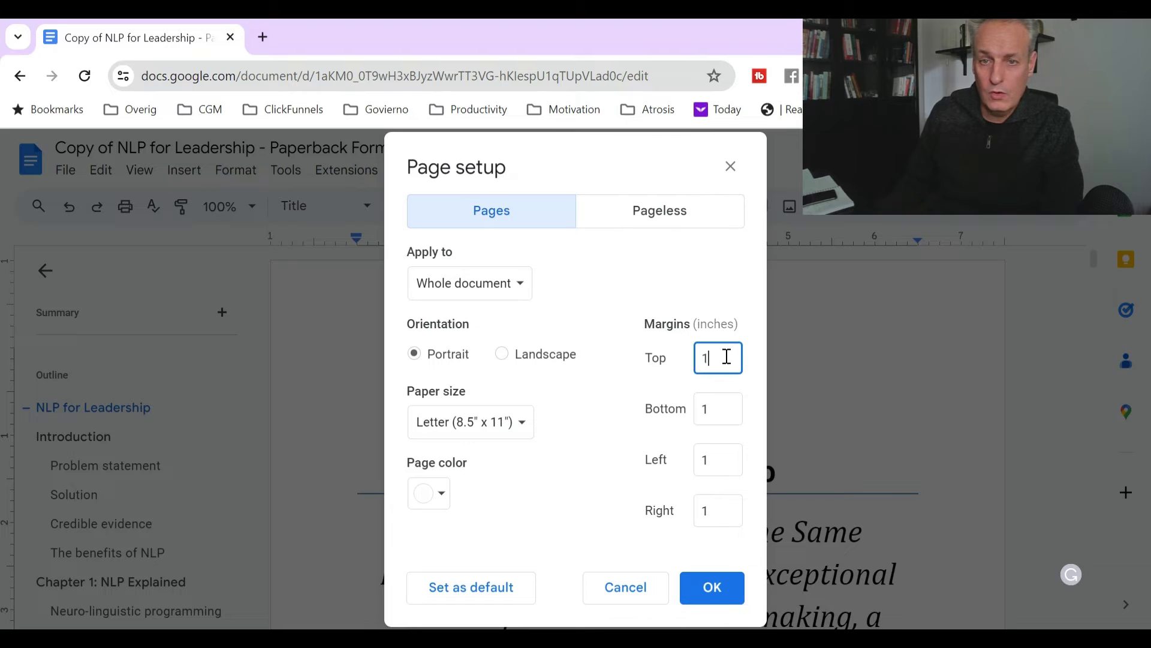
text(0.76)
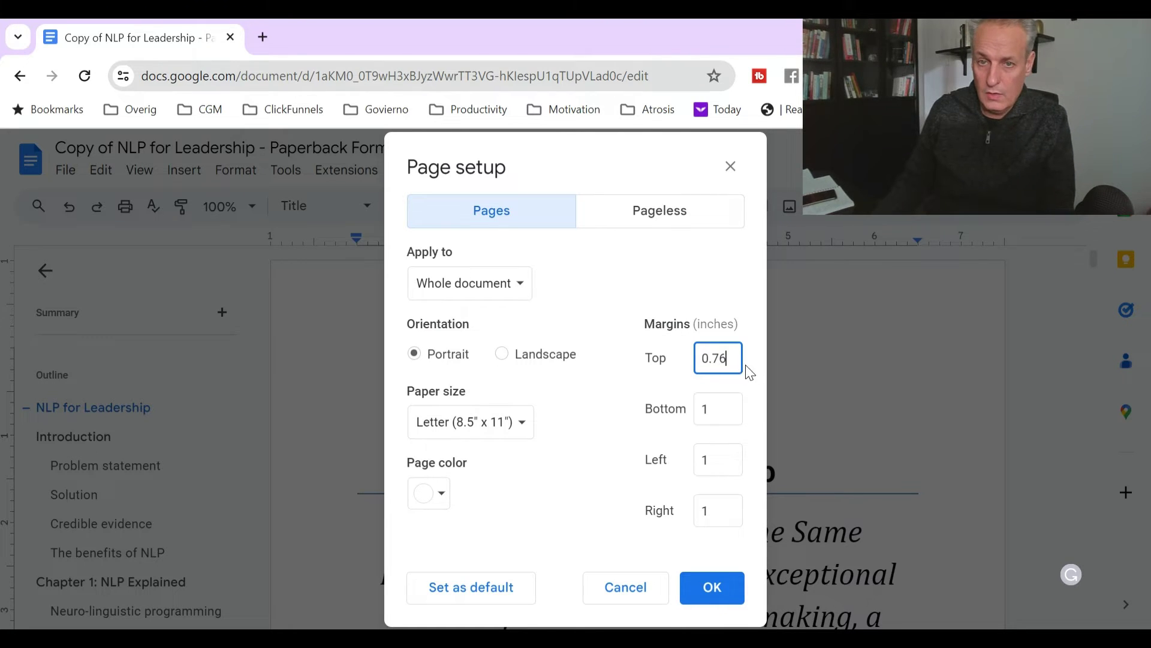
click(733, 412)
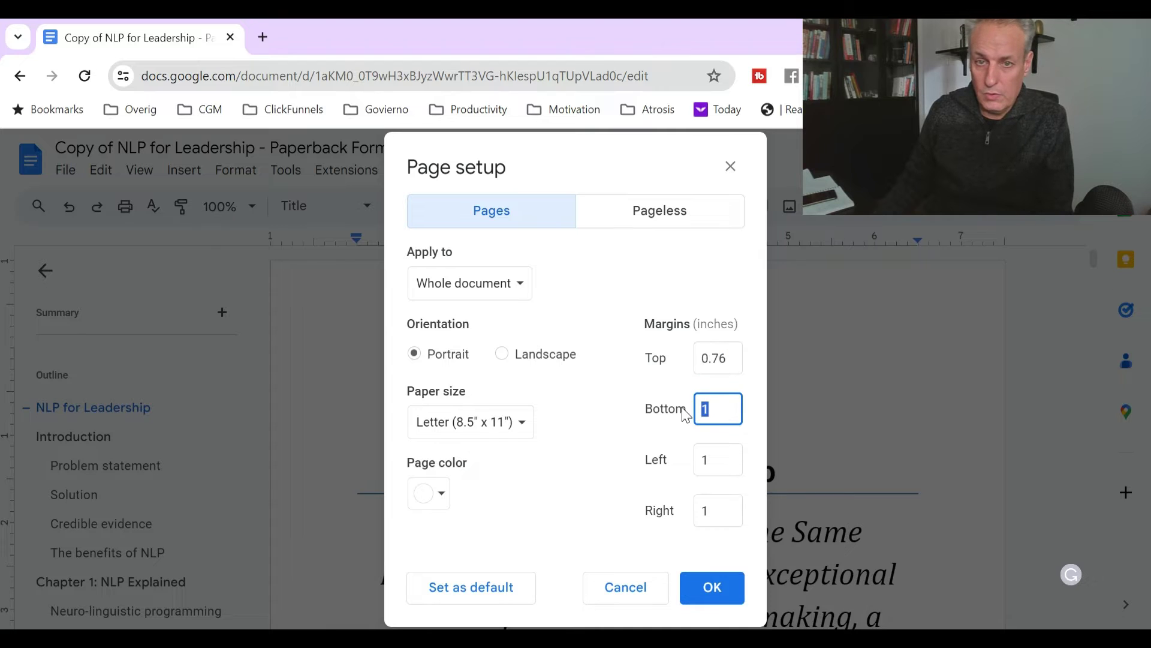
click(718, 465)
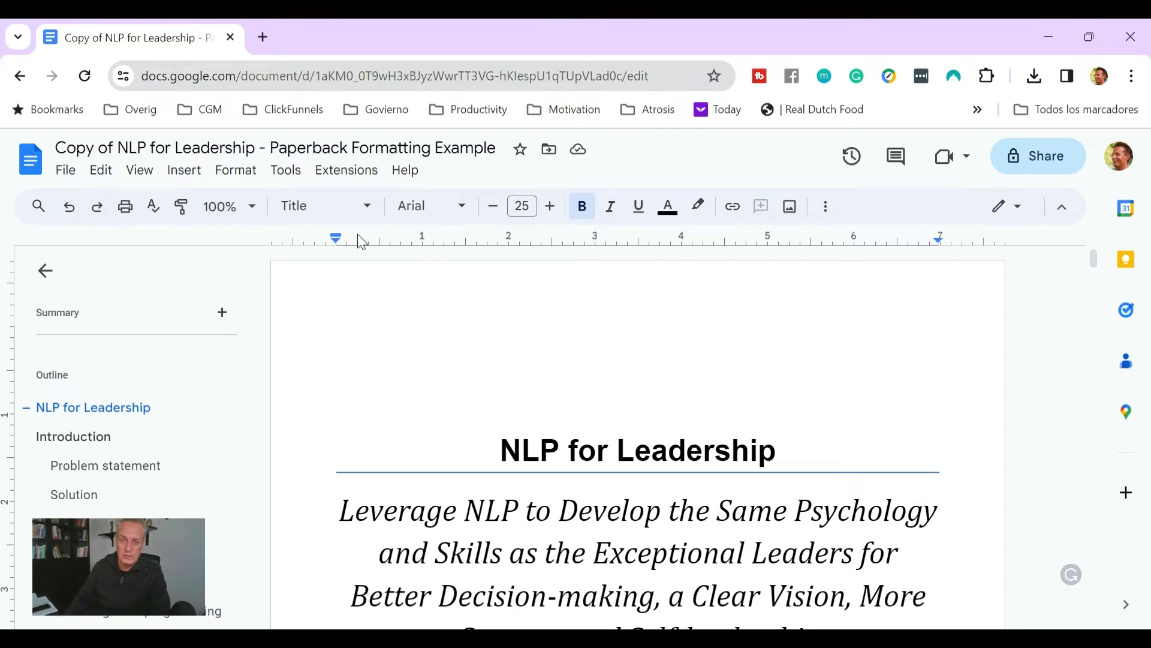
Set a custom page size of 5 inches wide by 8 inches high with the Page Sizer add-on
click(355, 174)
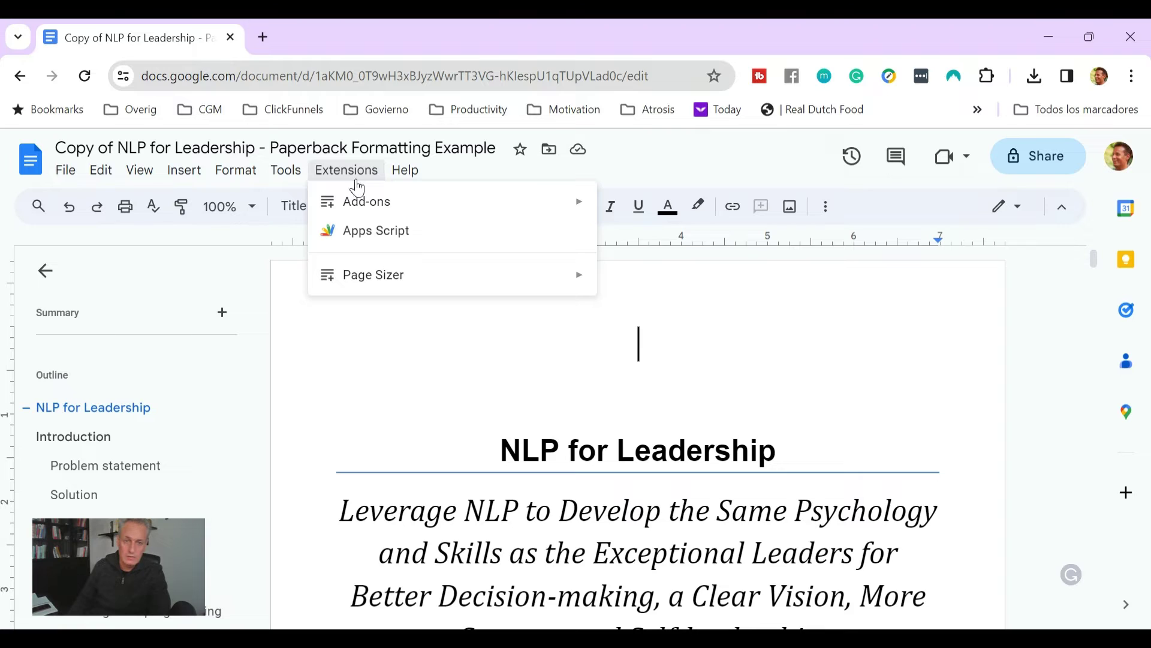
mouse_move(391, 279)
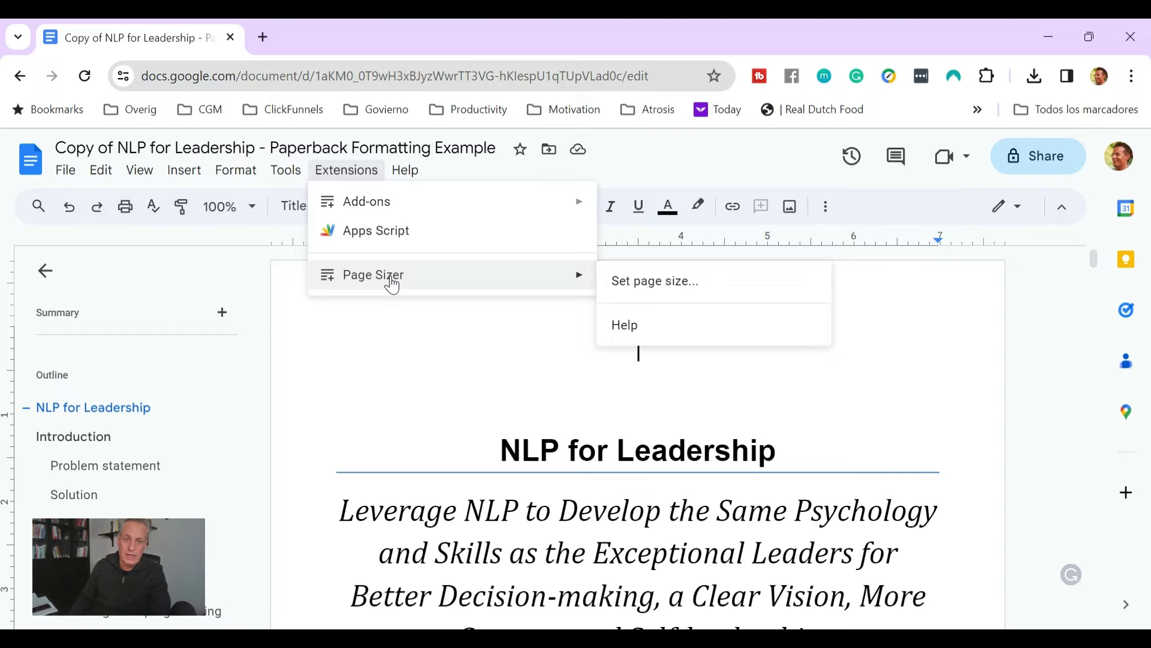
click(684, 288)
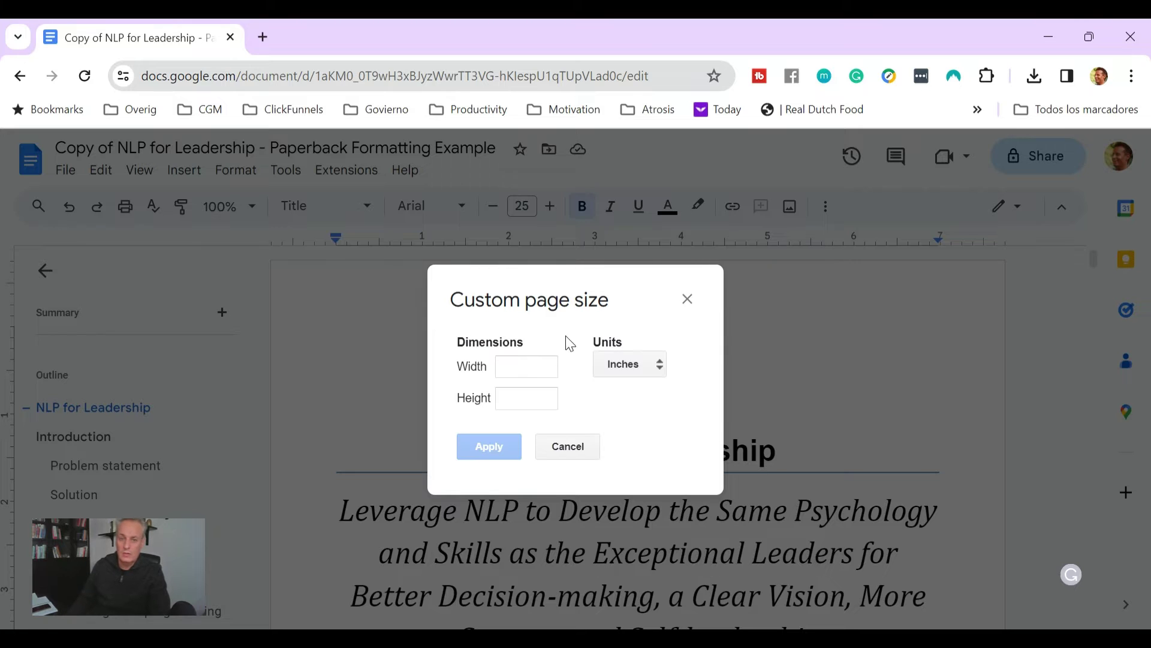
click(659, 372)
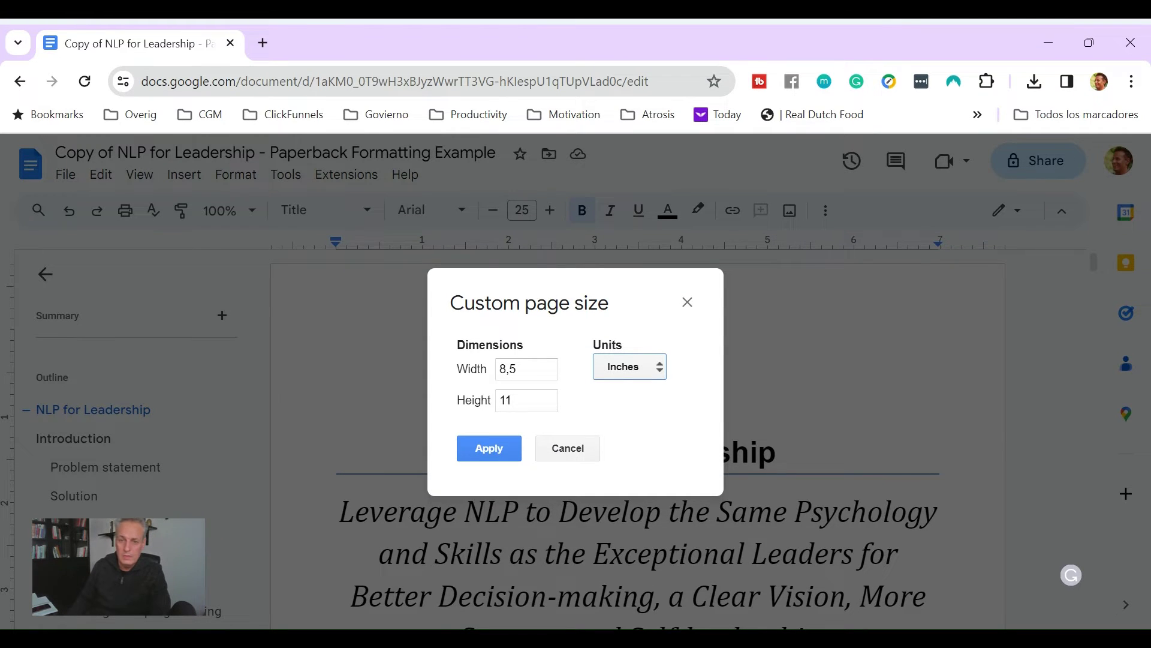
click(547, 373)
drag(539, 368, 456, 373)
text(5)
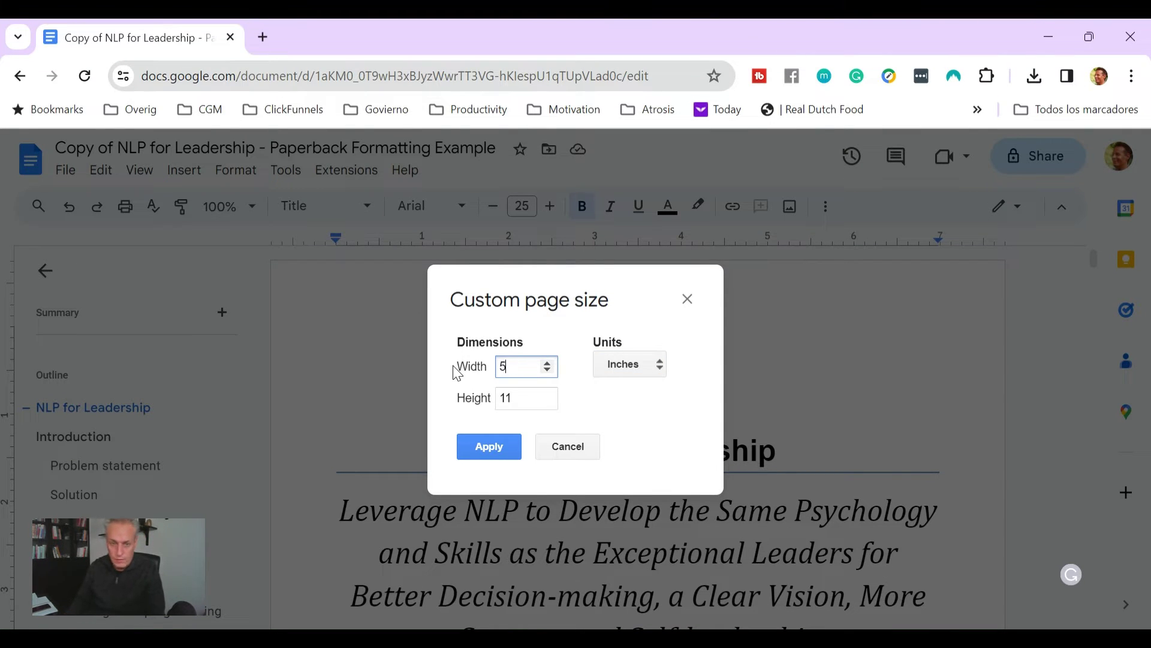
drag(545, 398, 483, 406)
text(8)
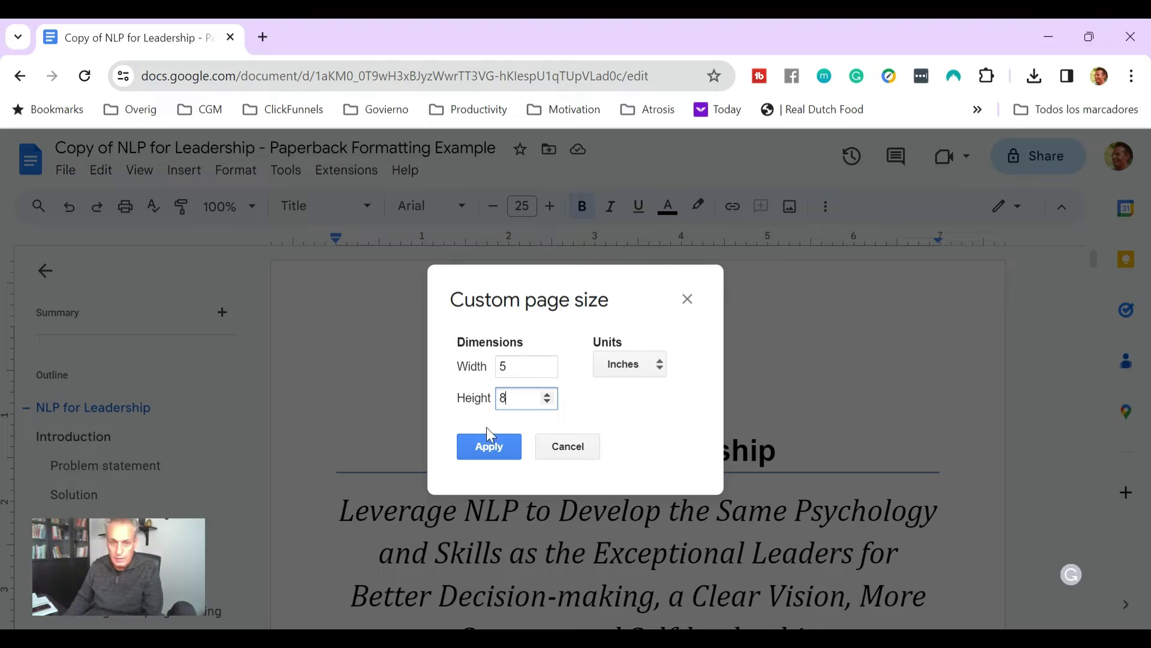
click(489, 445)
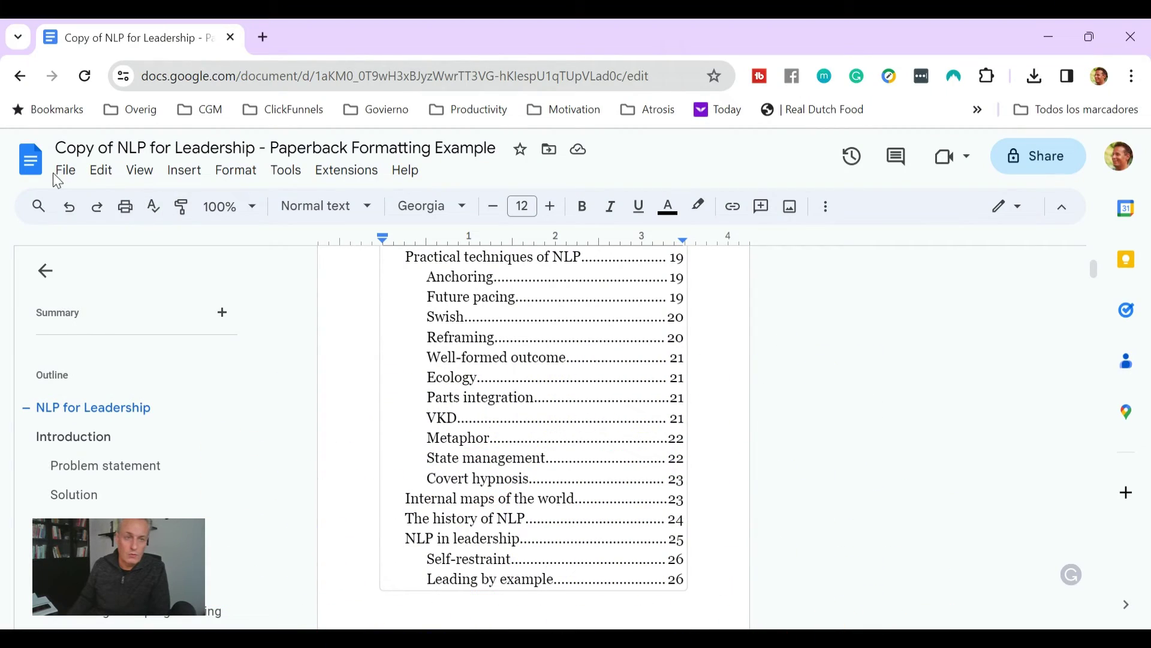
Download the paperback document as a PDF and return to its title page
click(64, 172)
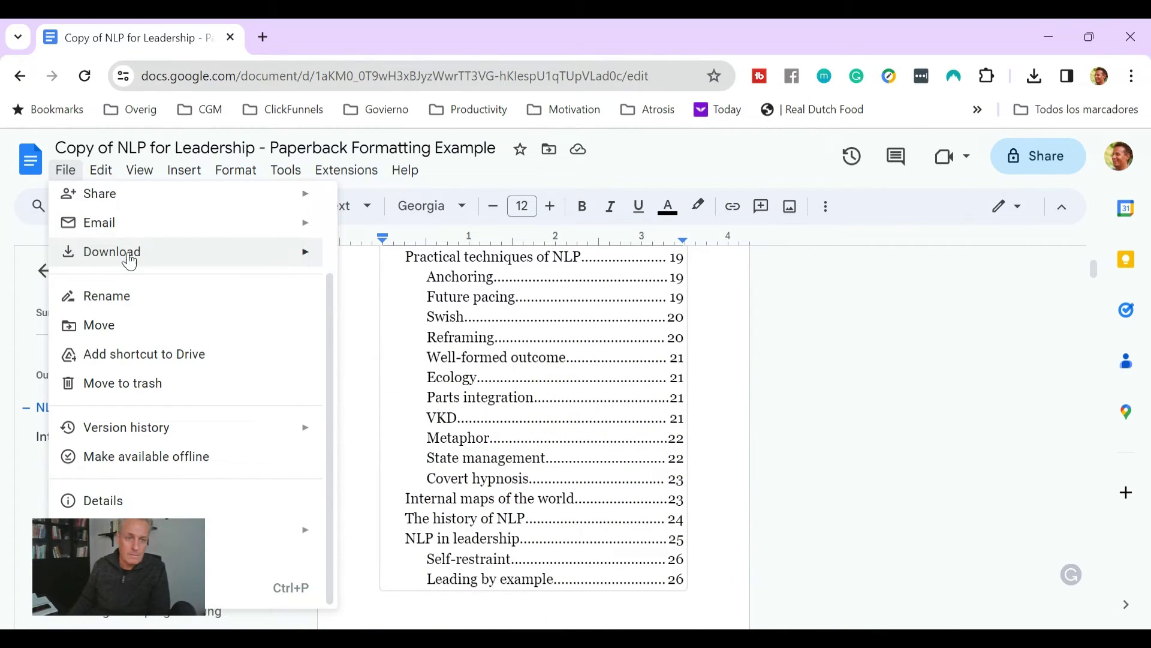
mouse_move(127, 255)
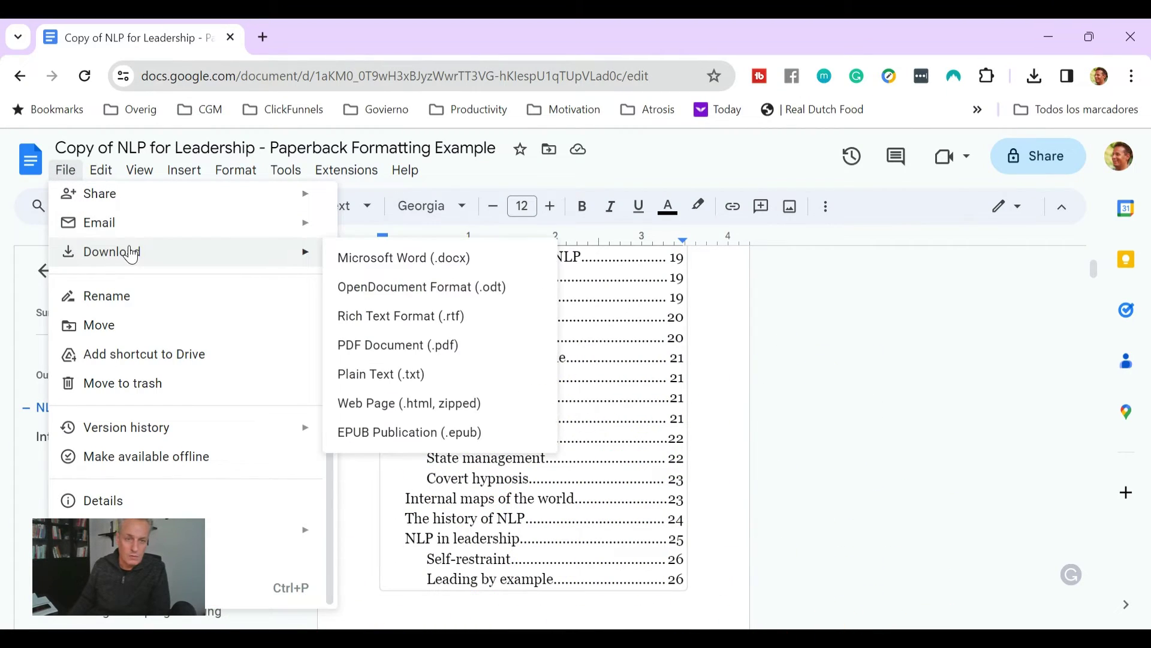
click(442, 346)
key(ctrl+Home)
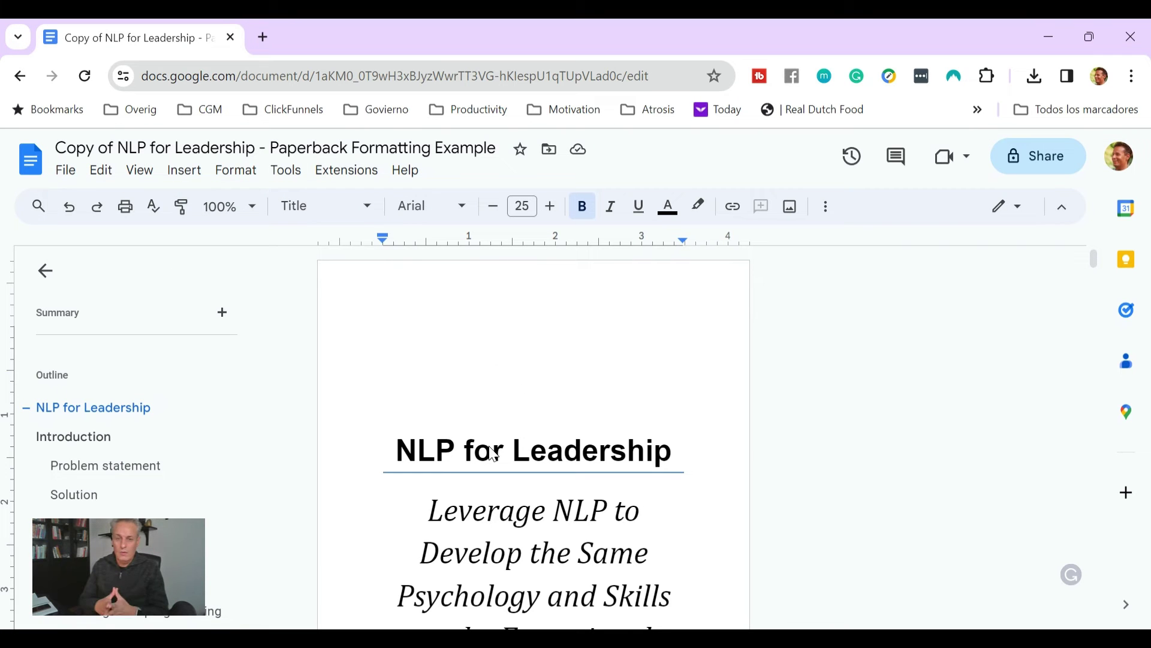
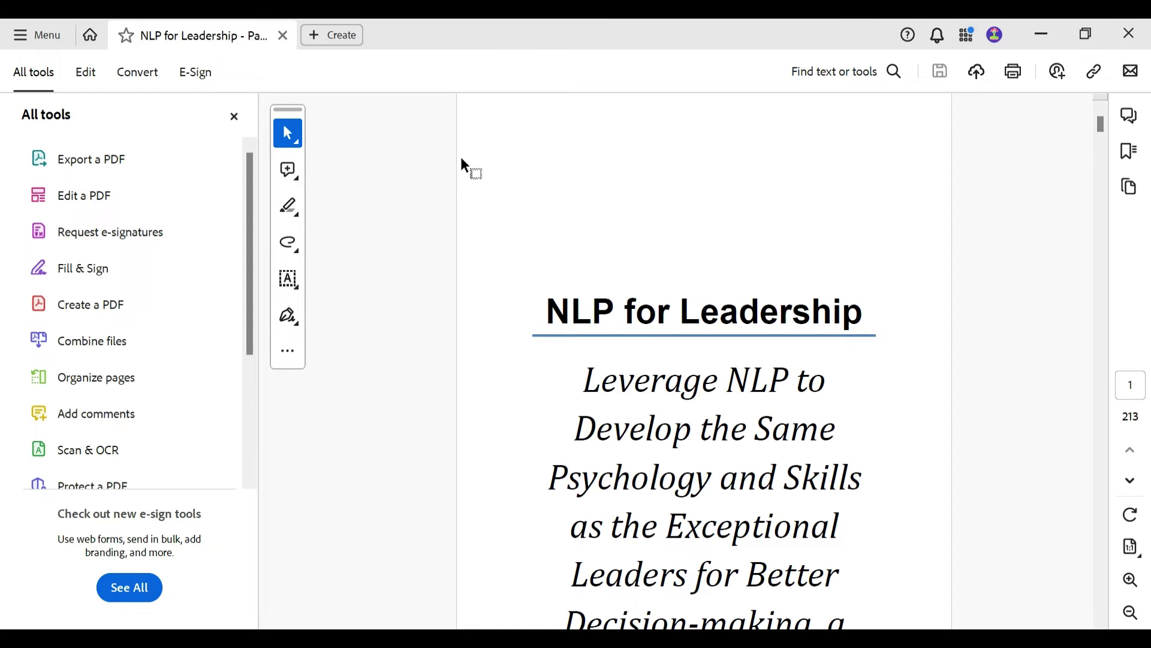
In the PDF's Set Page Boxes settings, define a custom page size 5 inches wide and 8 inches high
click(234, 117)
click(34, 72)
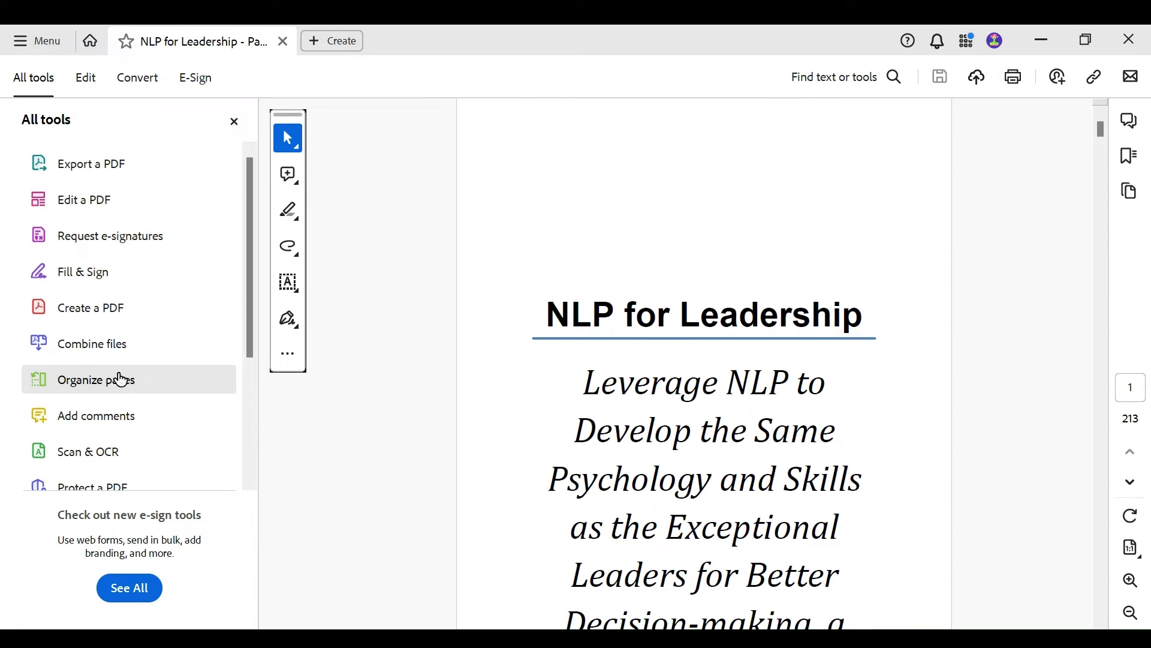
click(141, 380)
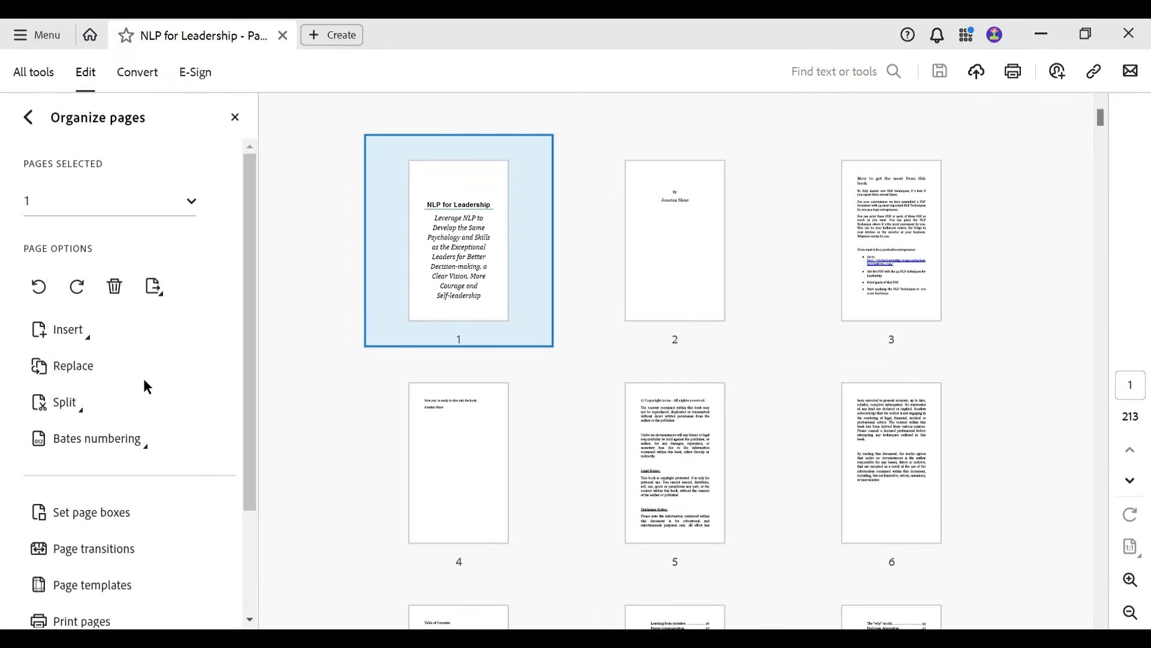
click(96, 517)
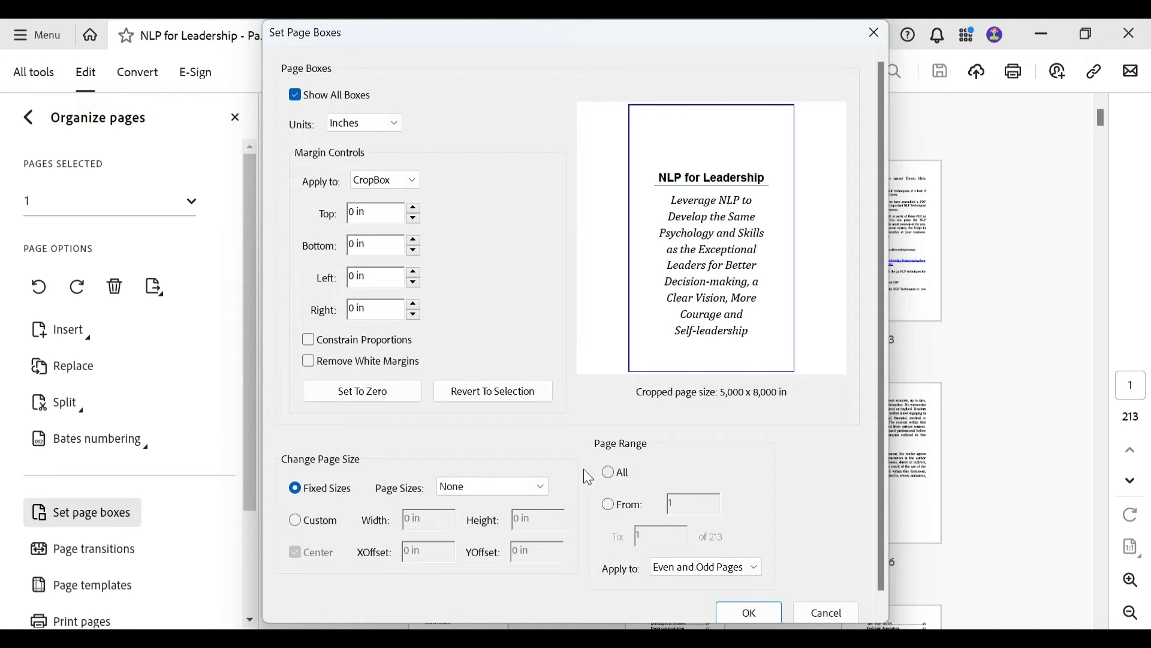
click(296, 520)
click(429, 523)
drag(430, 523, 401, 526)
text(5)
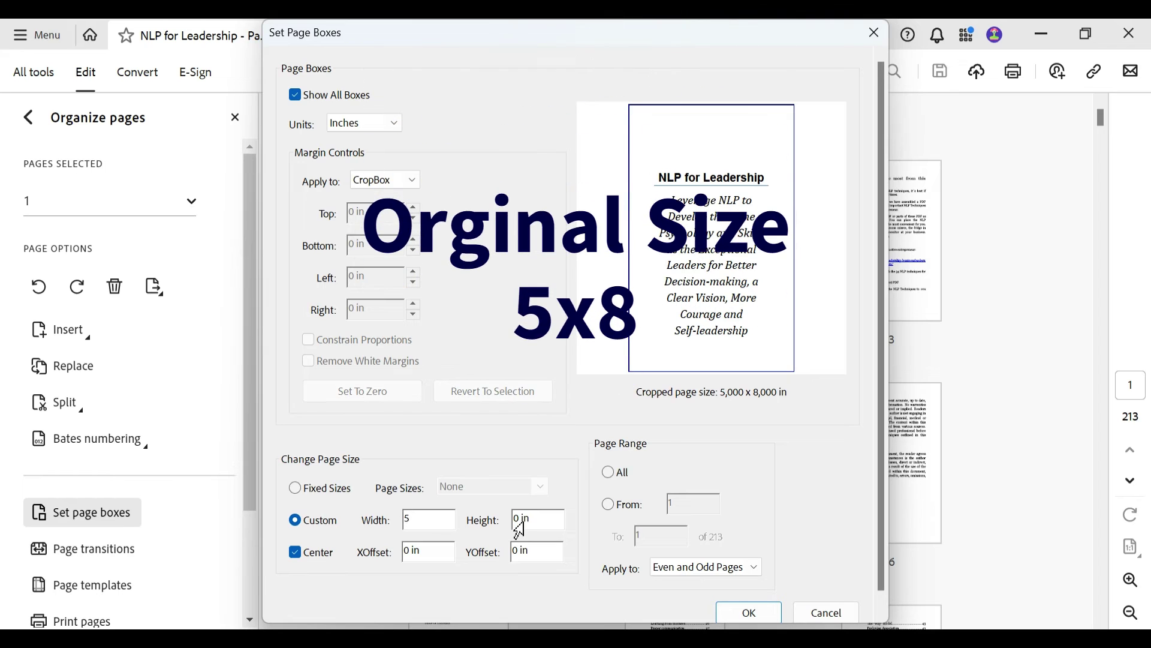
click(542, 520)
drag(542, 520, 499, 519)
text(8)
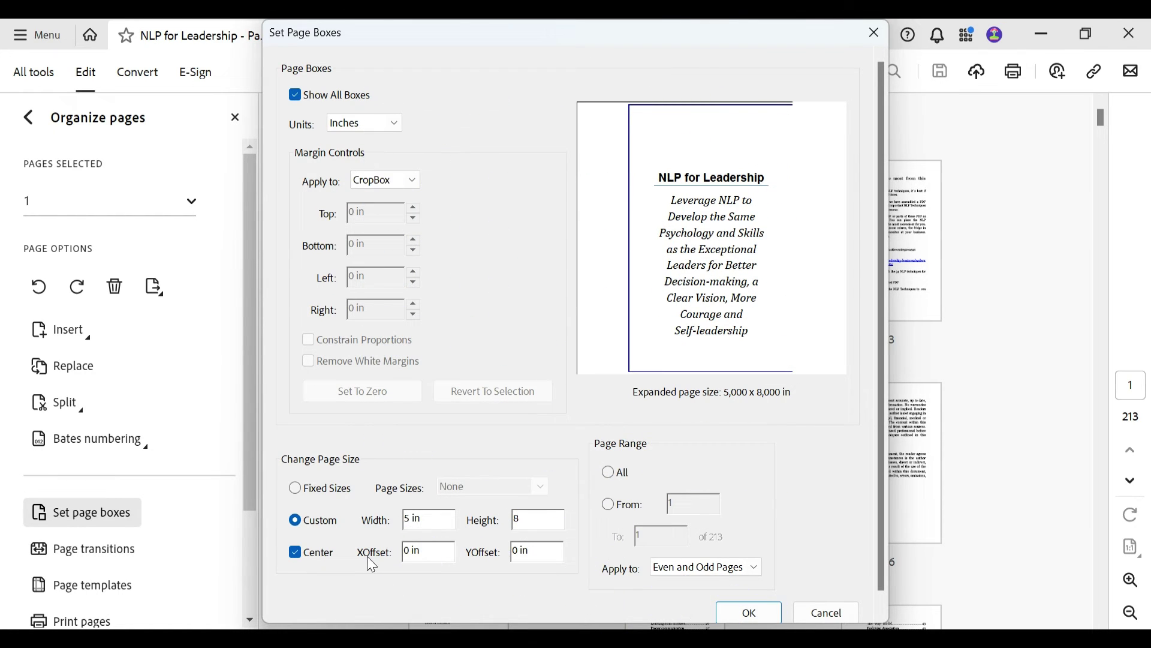
Turn off centering, set the XOffset to 0,36 in, and apply the page size to odd pages only across the whole document
click(295, 552)
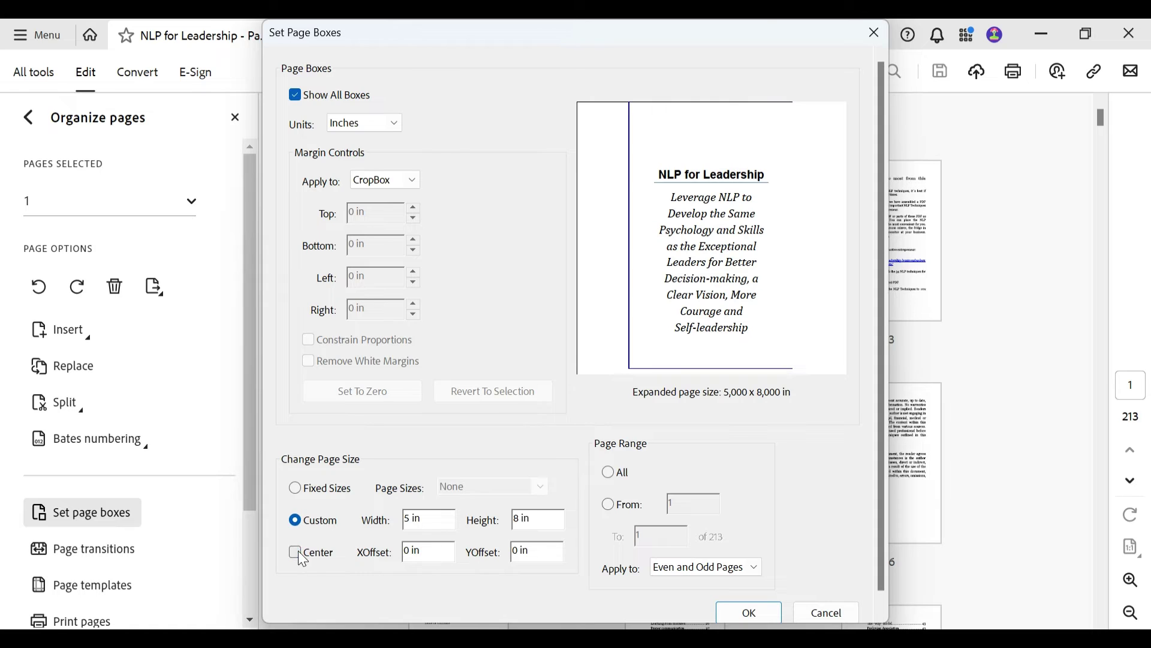
click(429, 548)
drag(430, 548, 392, 547)
text(0,36 in)
click(608, 473)
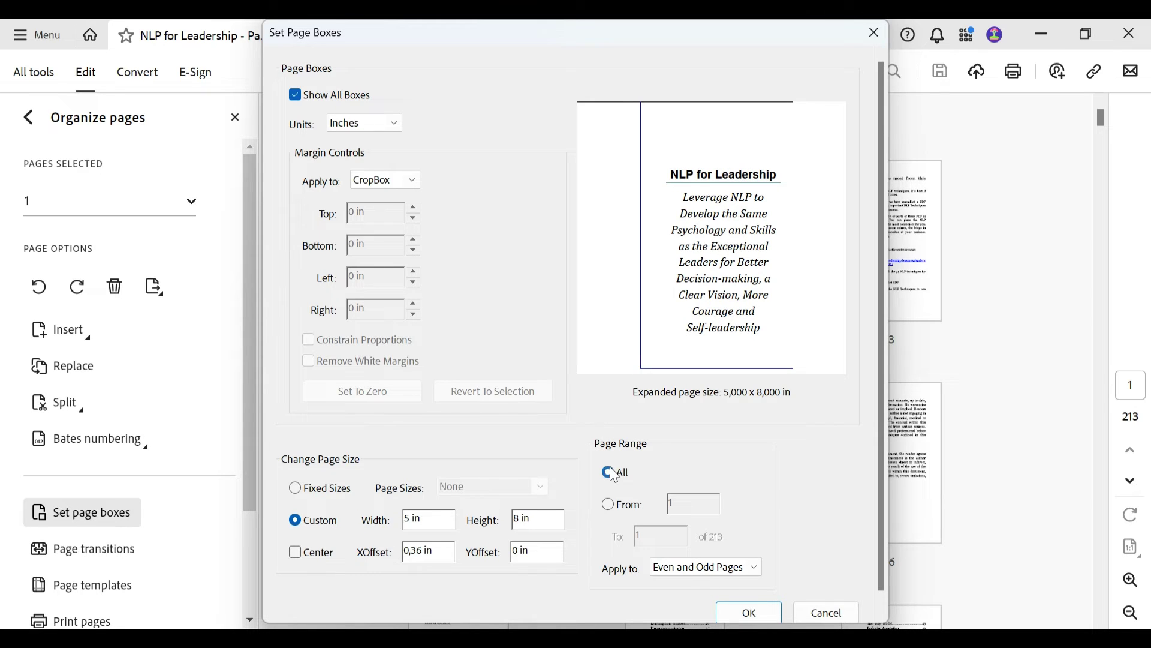
click(714, 577)
click(709, 599)
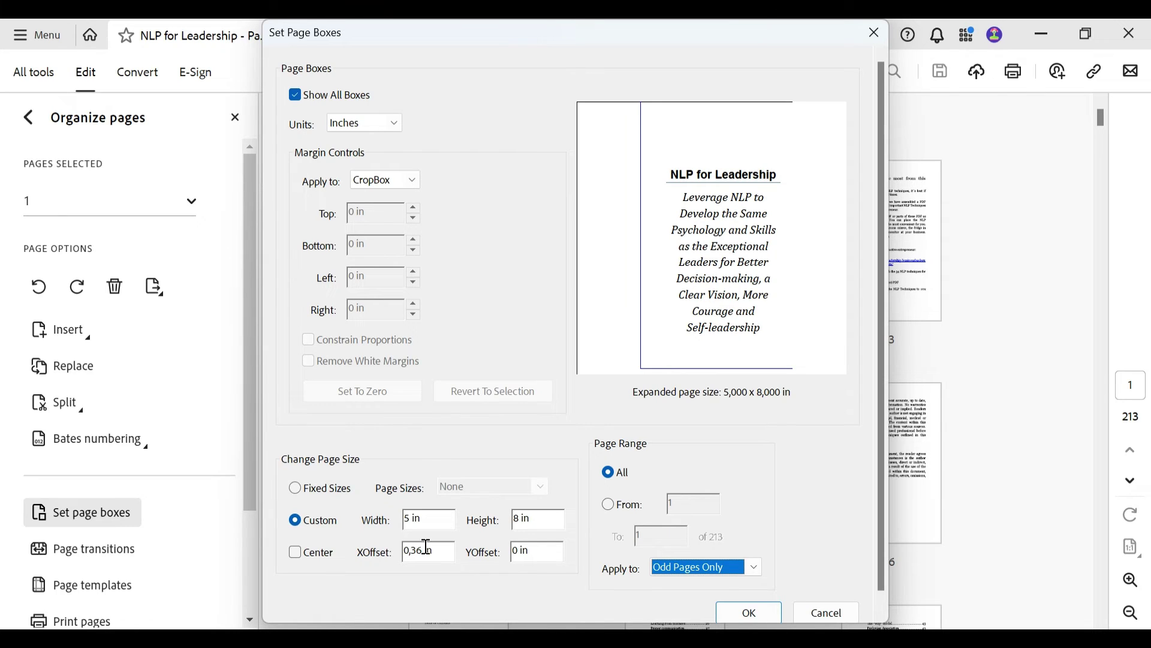
click(749, 615)
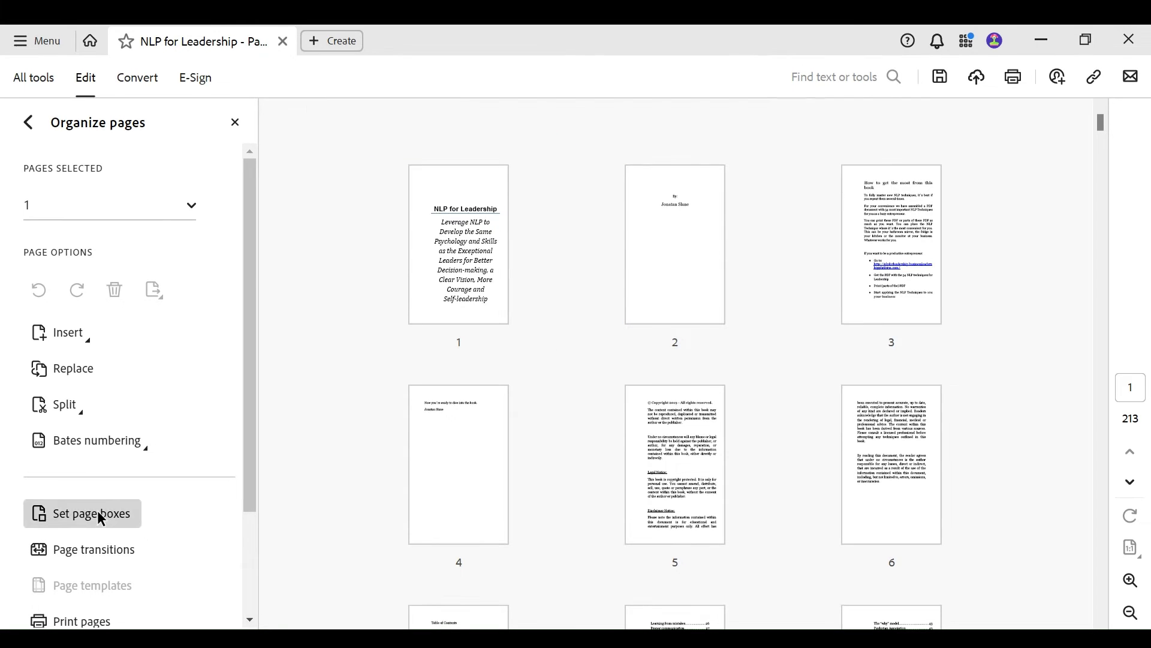
Reopen the Set Page Boxes settings and enter a custom page size of 5 in width and 8 in height
click(97, 513)
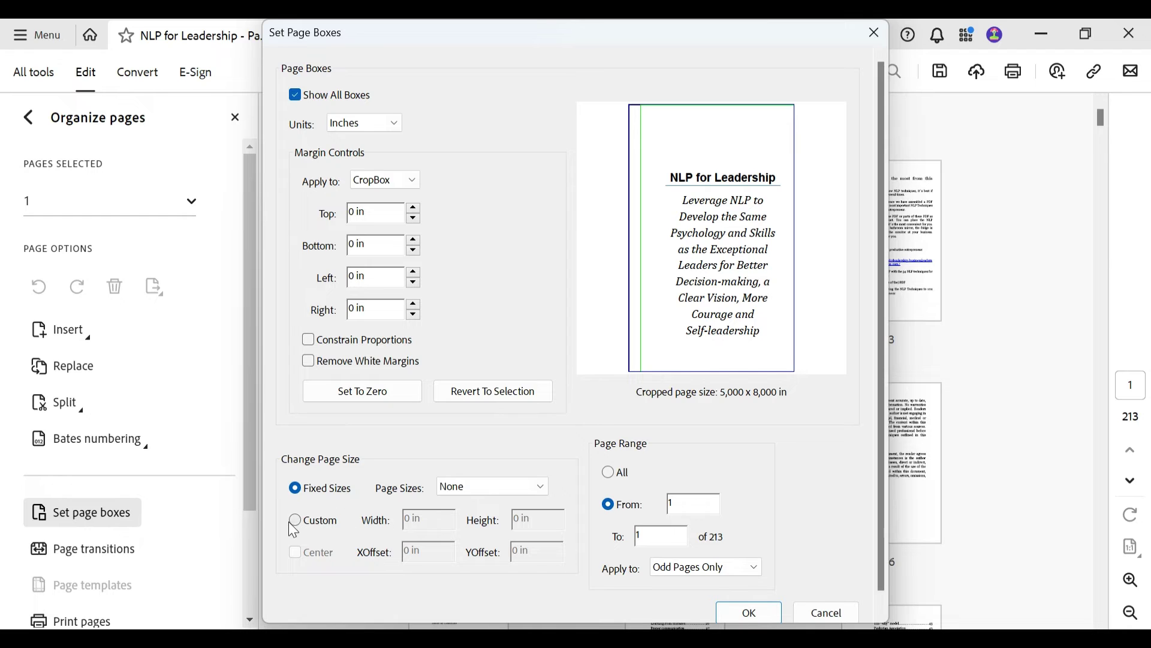
click(295, 521)
click(433, 525)
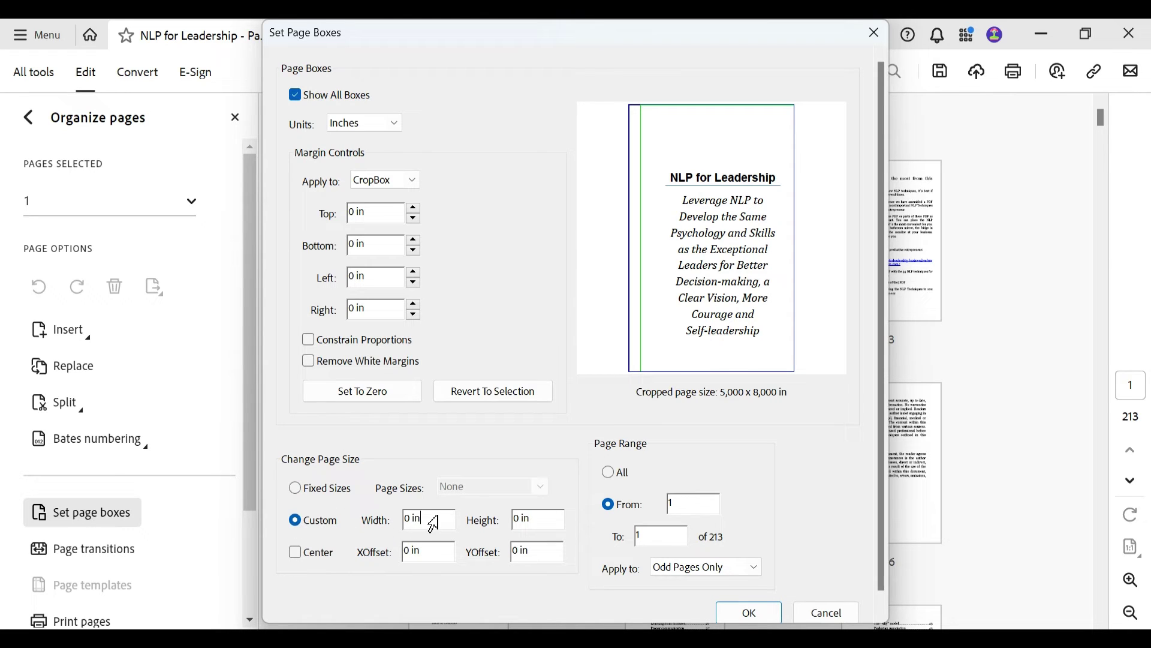
drag(433, 526, 387, 521)
text(5)
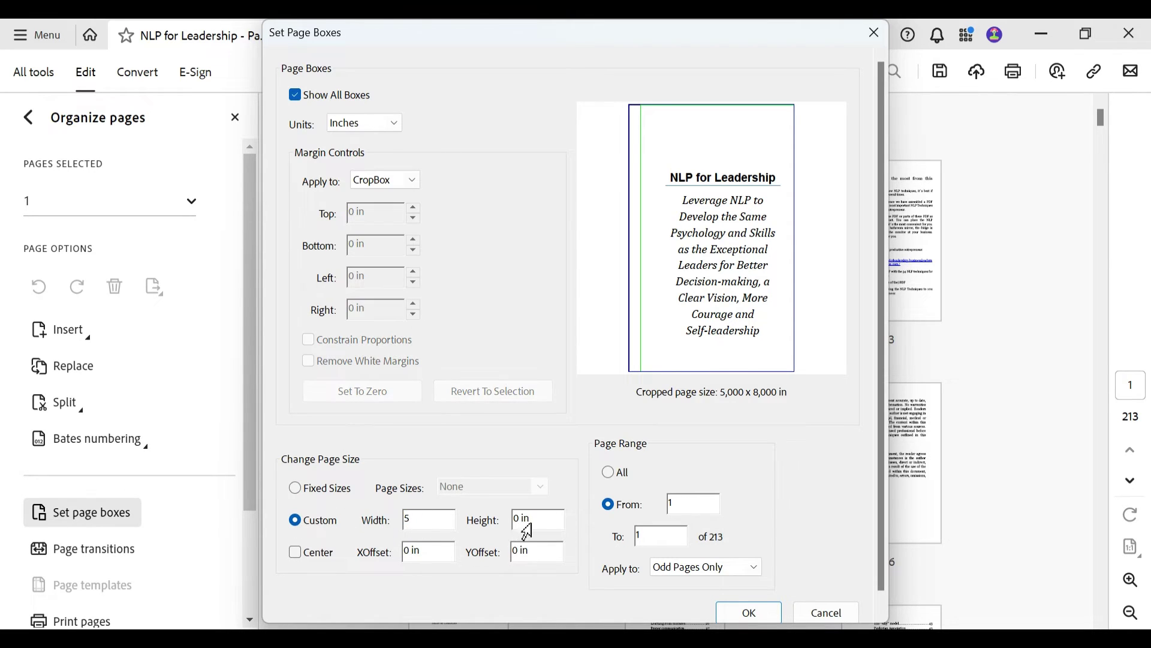
drag(527, 521, 490, 517)
text(8)
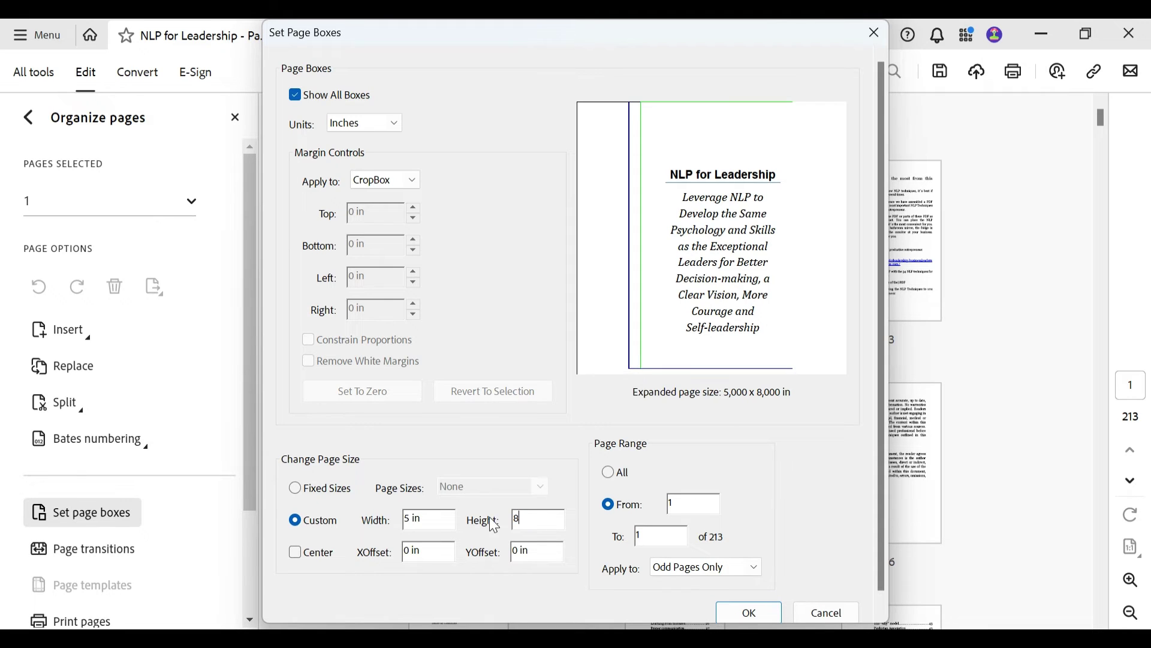
Set the XOffset to -0,36 in and apply the page size to even pages only across the whole document
click(435, 552)
drag(435, 552, 389, 551)
text(-0,36 in)
click(609, 474)
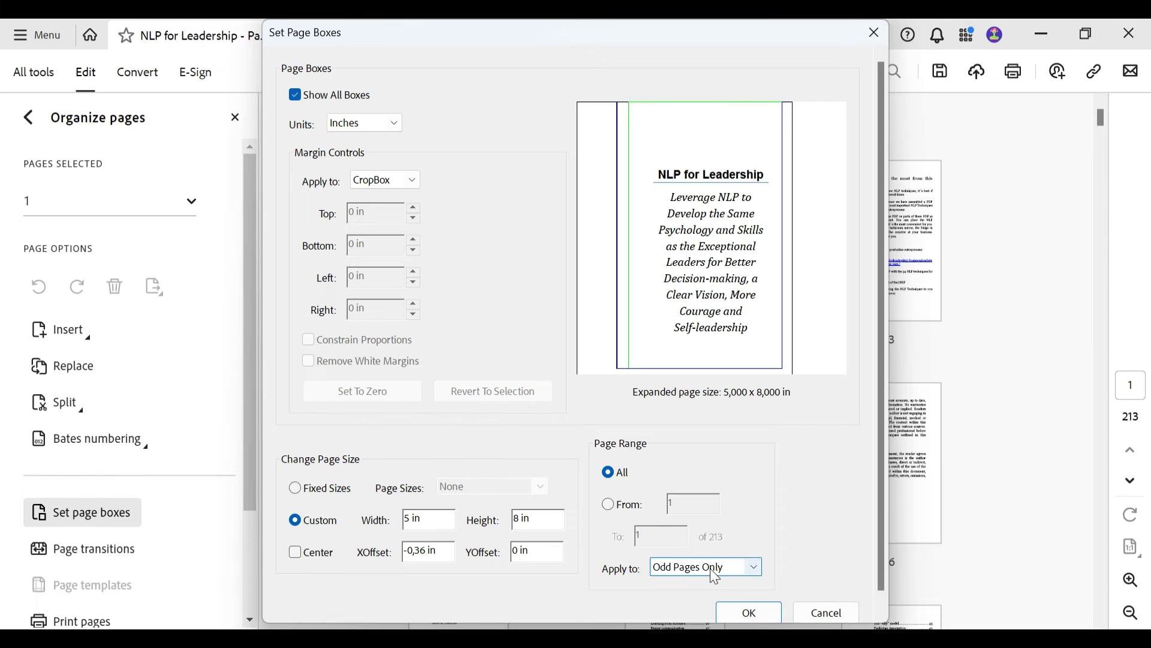
scroll(710, 568, up, 1)
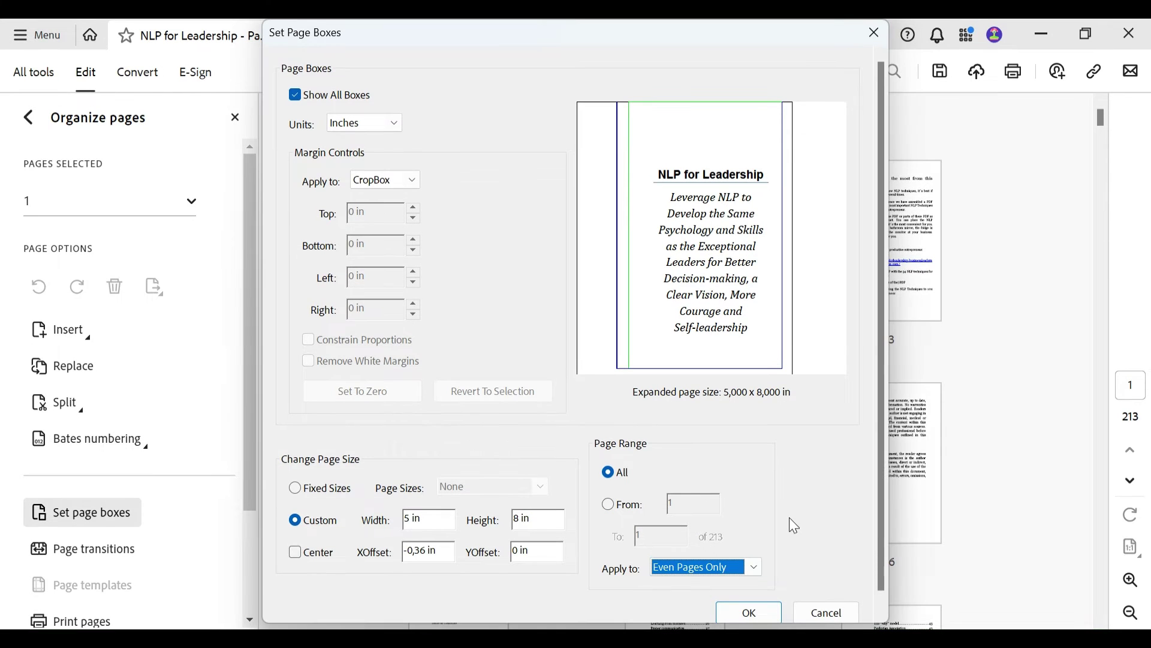
click(743, 610)
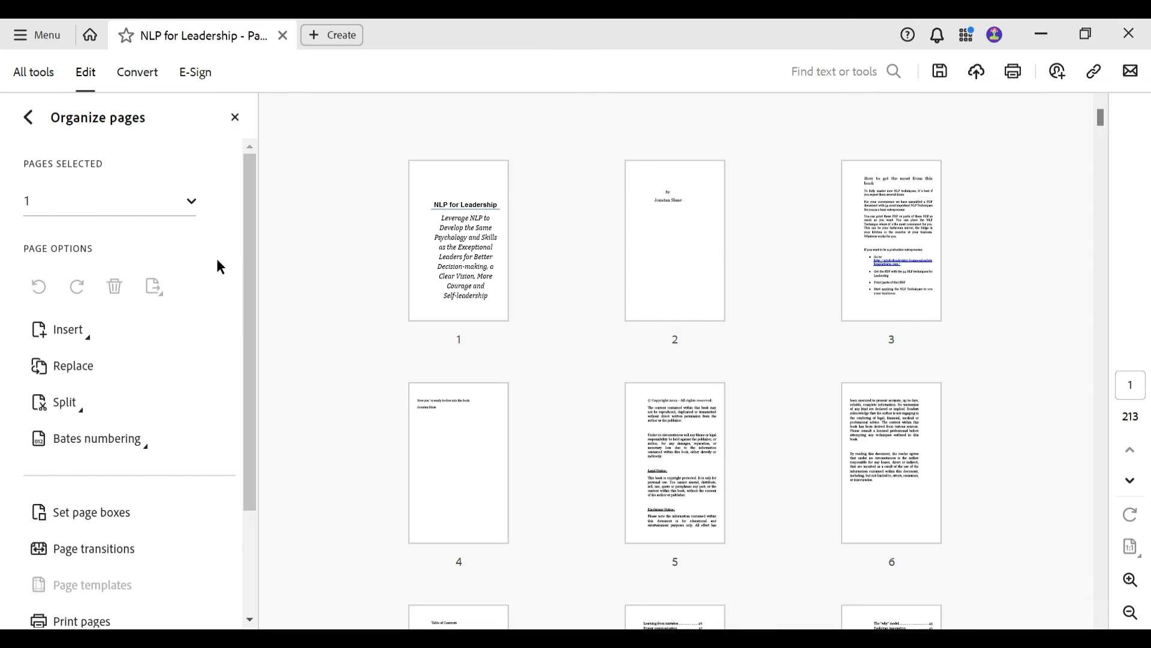
Leave Organize pages and examine the inner margins of the first odd and even pages of the book
click(28, 118)
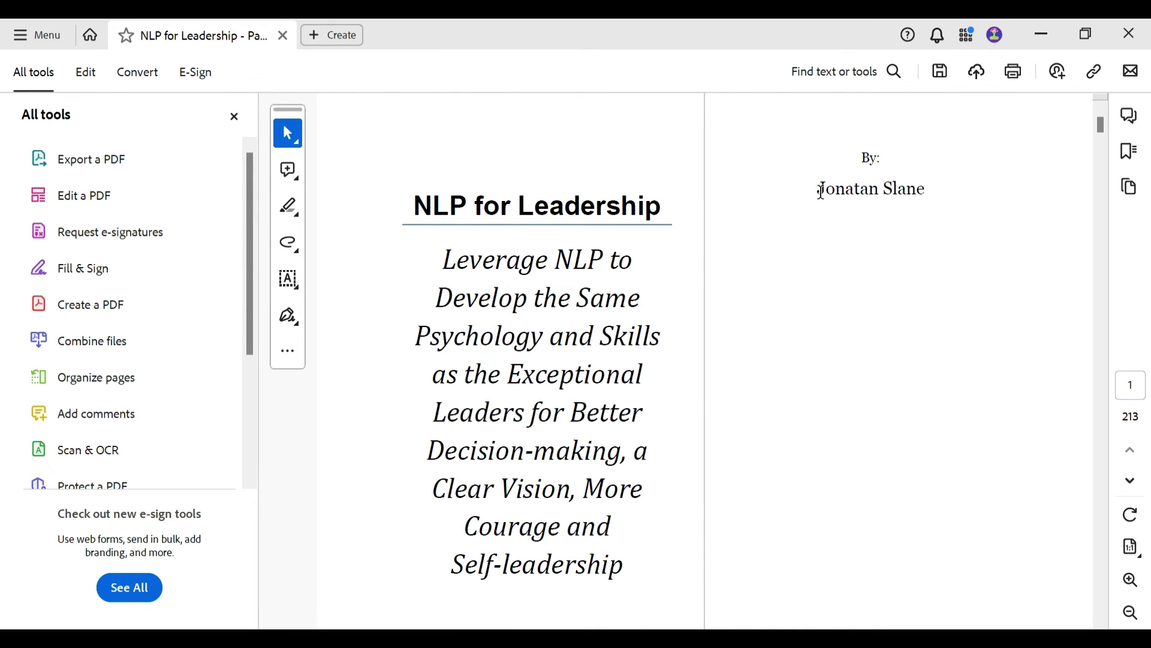
scroll(881, 235, down, 3)
scroll(897, 240, down, 2)
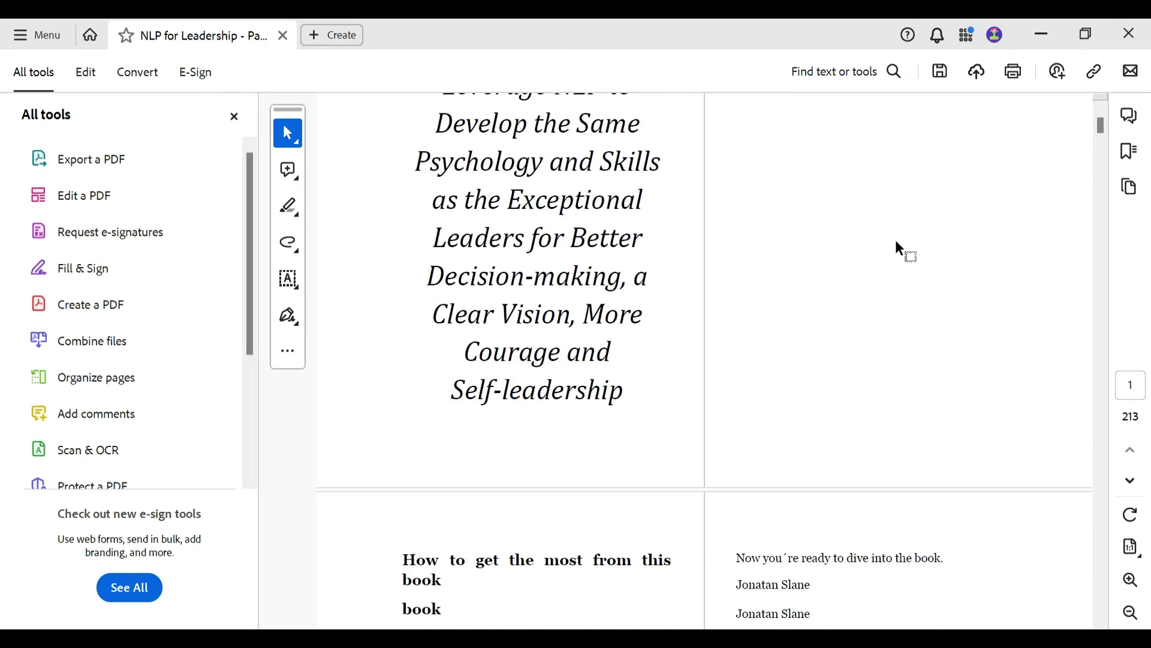
scroll(473, 463, down, 2)
scroll(474, 463, down, 5)
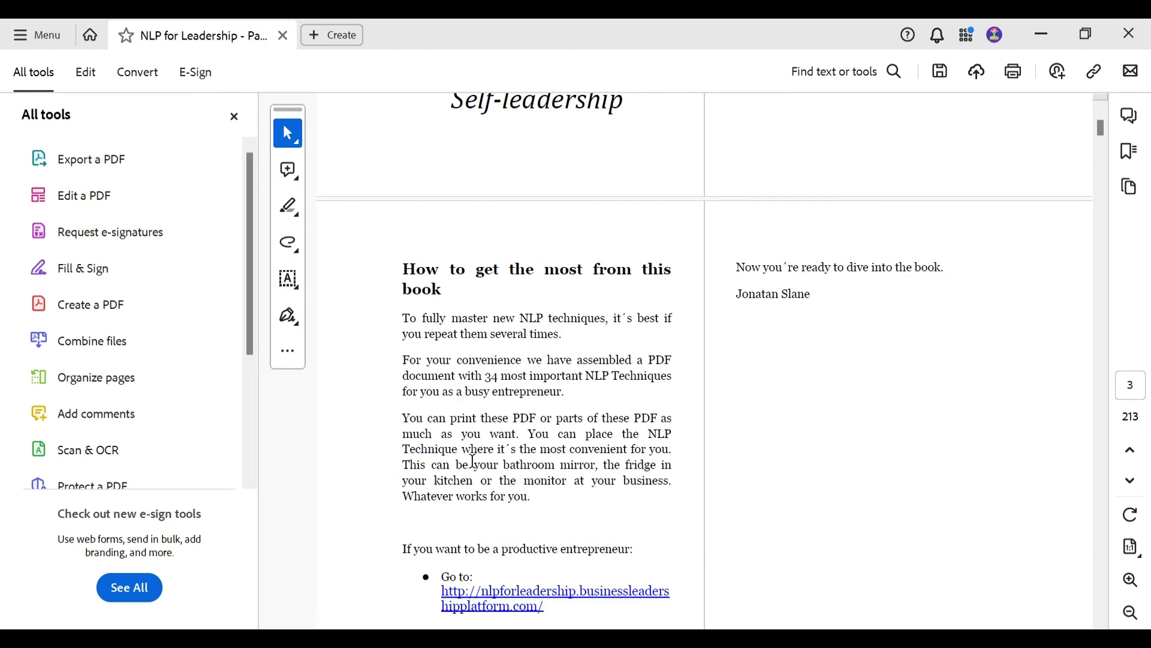
scroll(473, 463, up, 2)
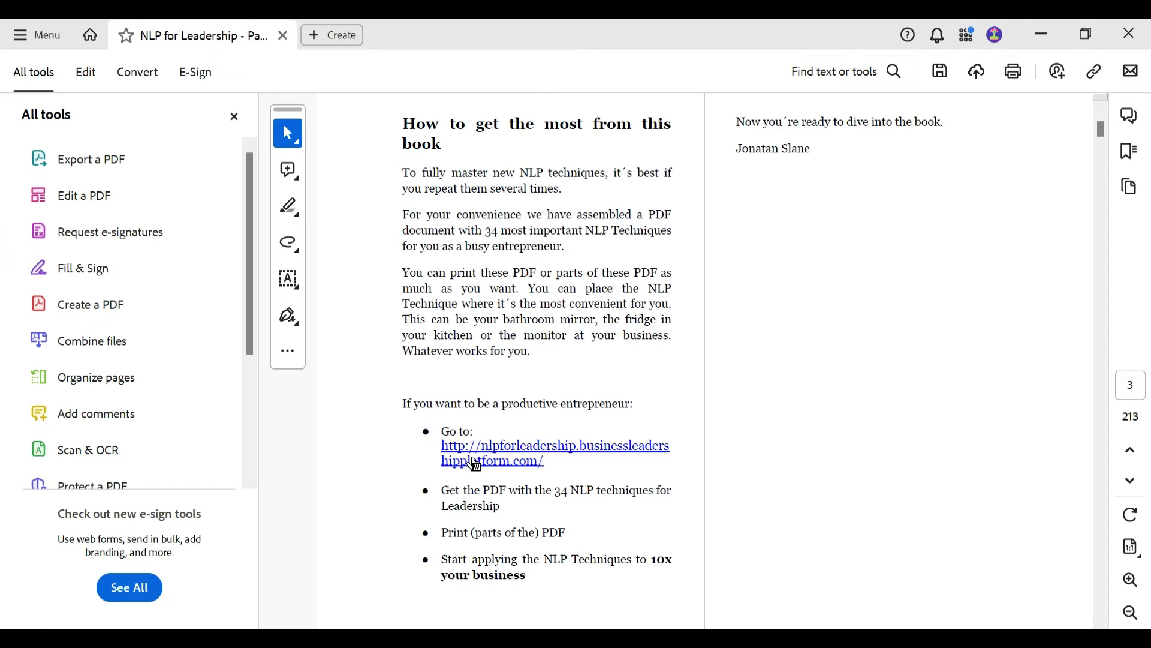